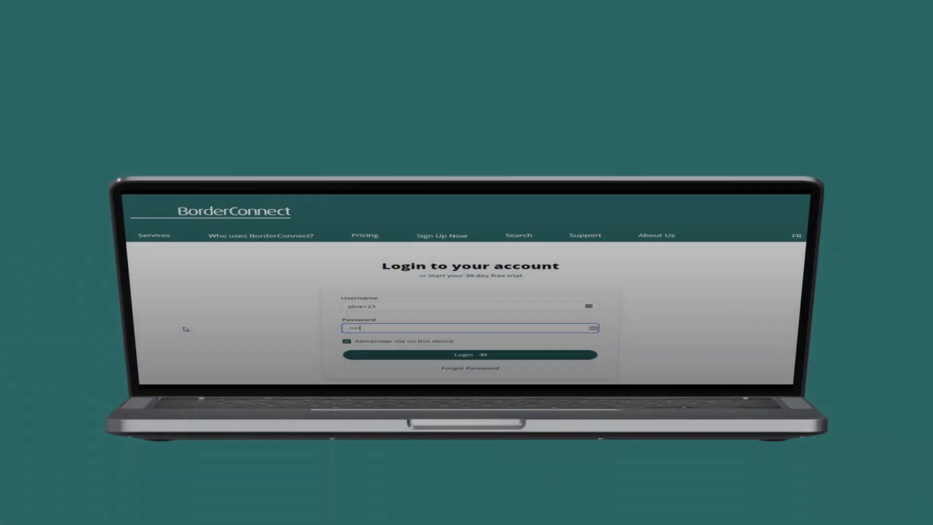
Log in to BorderConnect with the account password to reach the Monthly Usage dashboard
{"action": "type", "text": "****"}
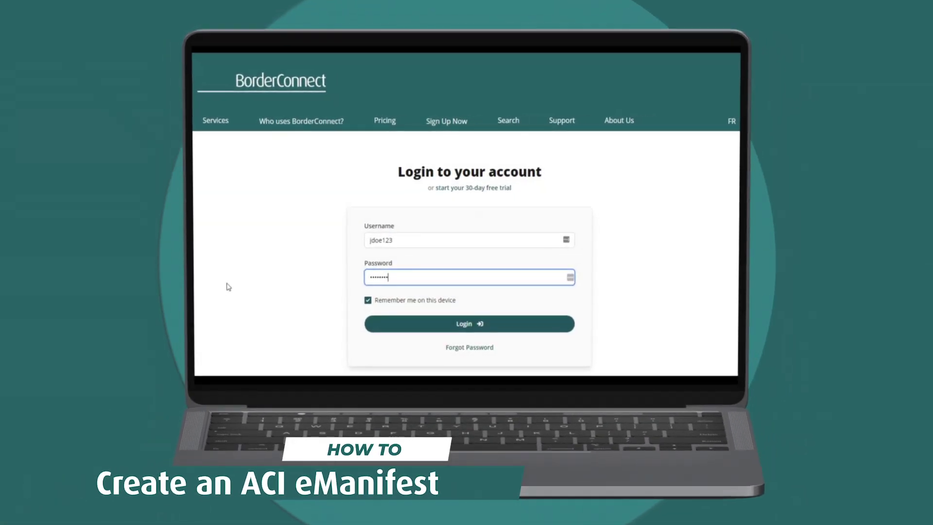
{"action": "left_click", "coordinate": [463, 326]}
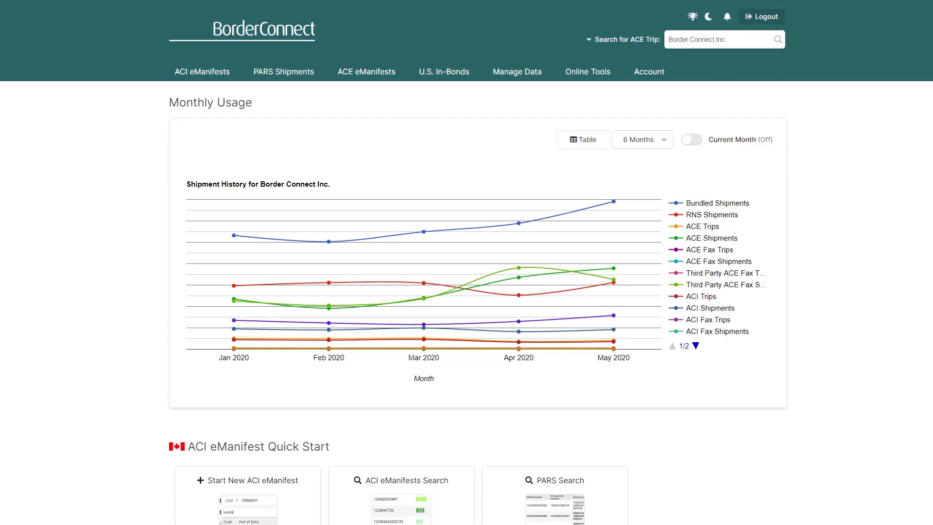
Choose Start New ACI eManifest from the ACI eManifests menu
{"action": "left_click", "coordinate": [206, 83]}
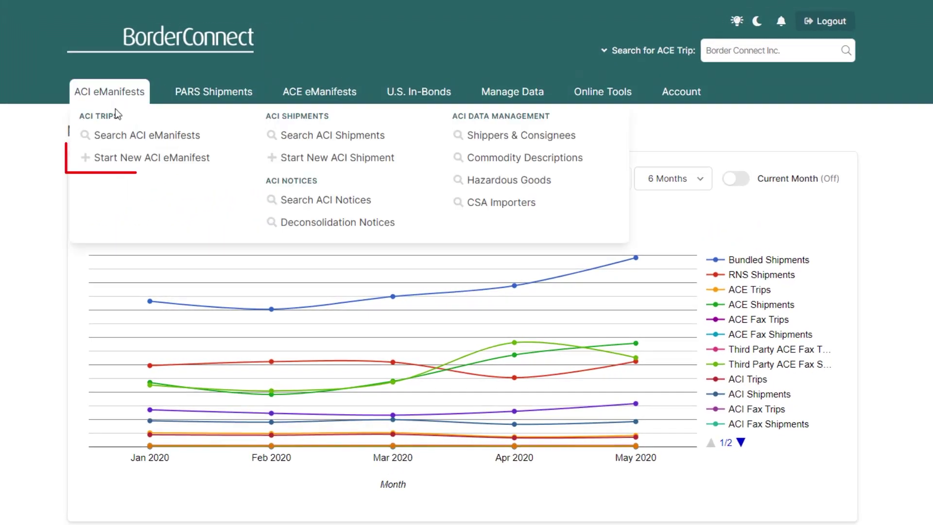
{"action": "left_click", "coordinate": [127, 164]}
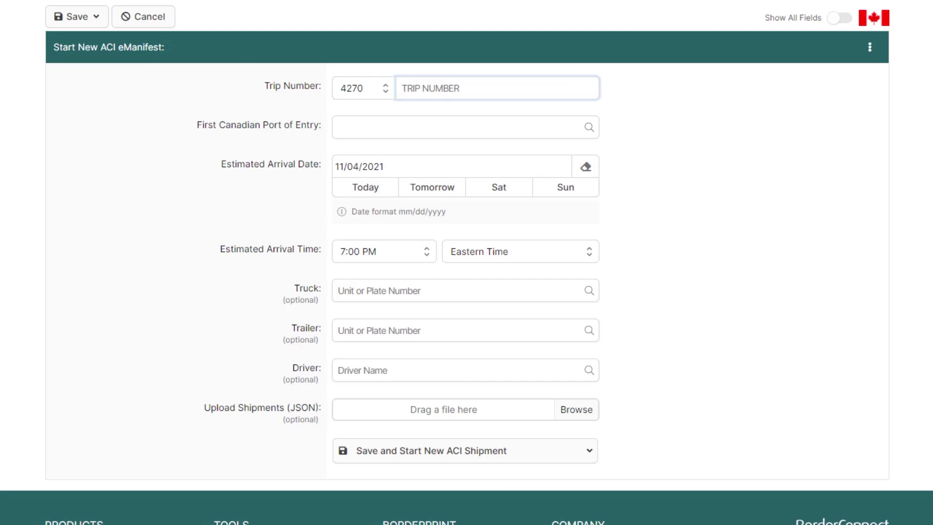
Enter trip number CRN20211104 and select port of entry 0813 Pacific Highway
{"action": "type", "text": "CRN2021"}
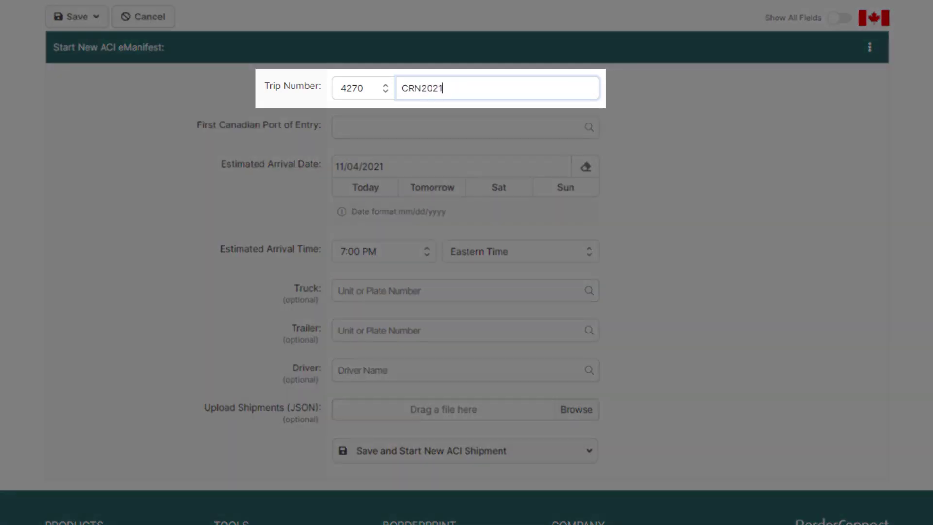
{"action": "type", "text": "1104"}
{"action": "left_click", "coordinate": [383, 125]}
{"action": "type", "text": "0813"}
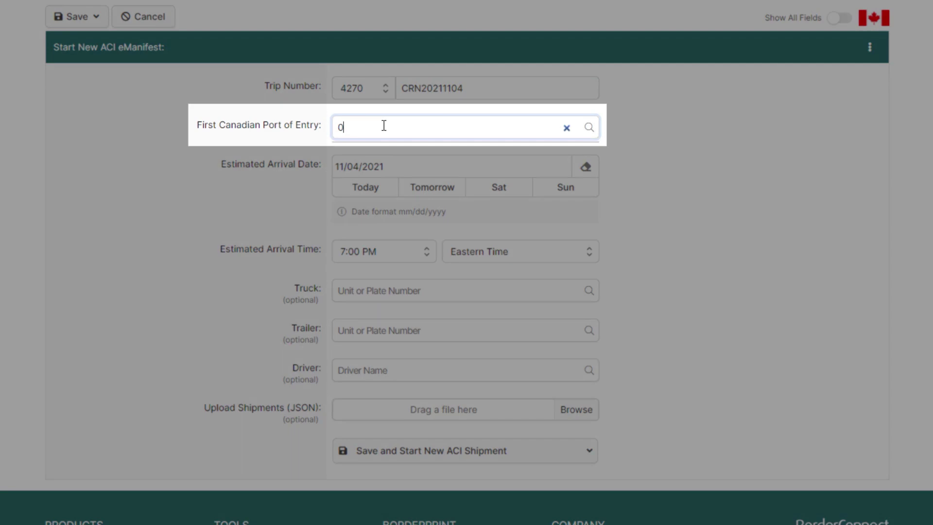
{"action": "key", "text": "BackSpace"}
{"action": "key", "text": "BackSpace"}
{"action": "key", "text": "BackSpace"}
{"action": "key", "text": "BackSpace"}
{"action": "type", "text": "PAC"}
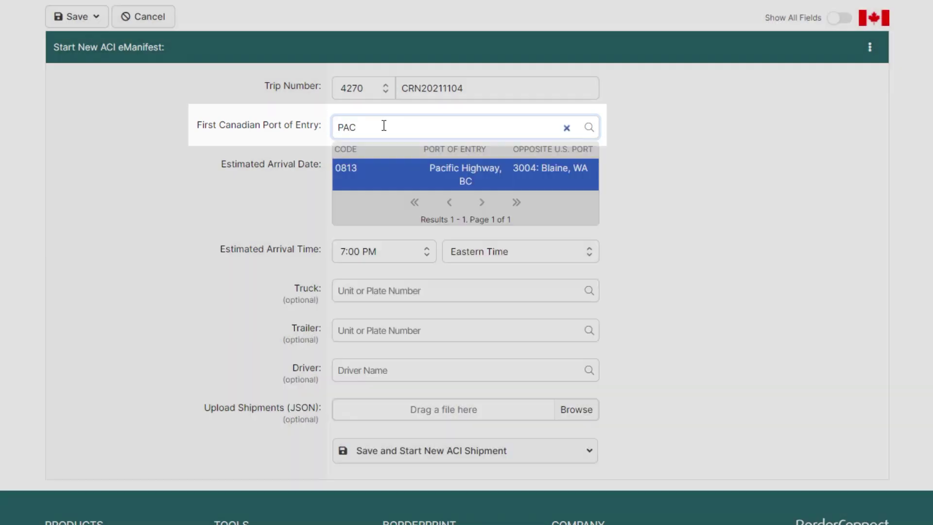
{"action": "key", "text": "BackSpace"}
{"action": "key", "text": "BackSpace"}
{"action": "key", "text": "BackSpace"}
{"action": "type", "text": "BLAINE"}
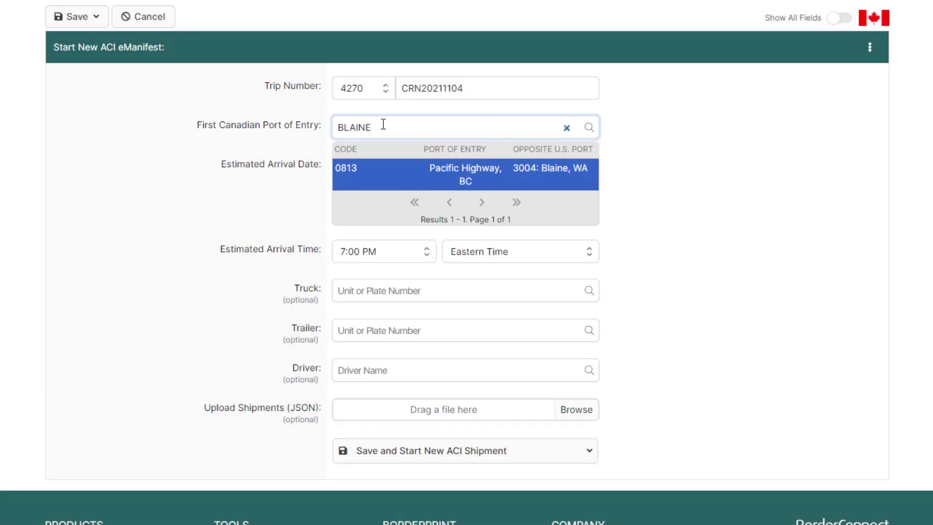
{"action": "left_click", "coordinate": [416, 181]}
Set arrival to Saturday 11/06/2021 at 10:00 PM Pacific Time
{"action": "left_click", "coordinate": [475, 189]}
{"action": "left_click", "coordinate": [408, 249]}
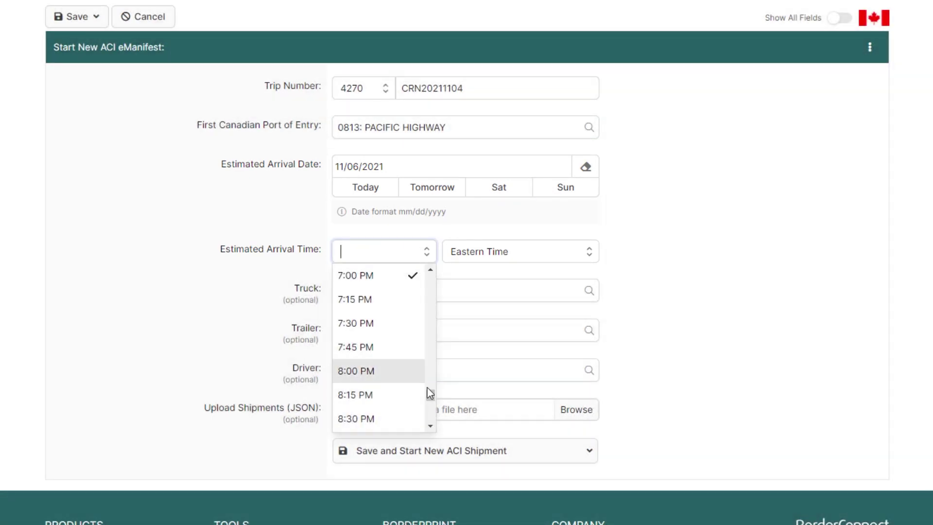
{"action": "left_click_drag", "start_coordinate": [429, 390], "coordinate": [431, 408]}
{"action": "left_click", "coordinate": [358, 383]}
{"action": "left_click", "coordinate": [512, 249]}
{"action": "left_click", "coordinate": [480, 273]}
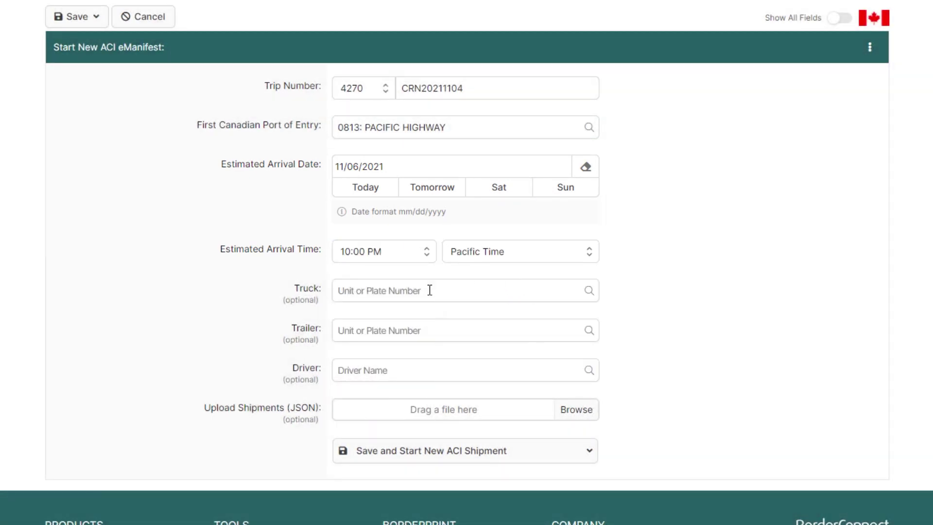
Assign truck 1309, trailer 207 and the driver found by searching CHAD
{"action": "left_click", "coordinate": [429, 289]}
{"action": "type", "text": "1309"}
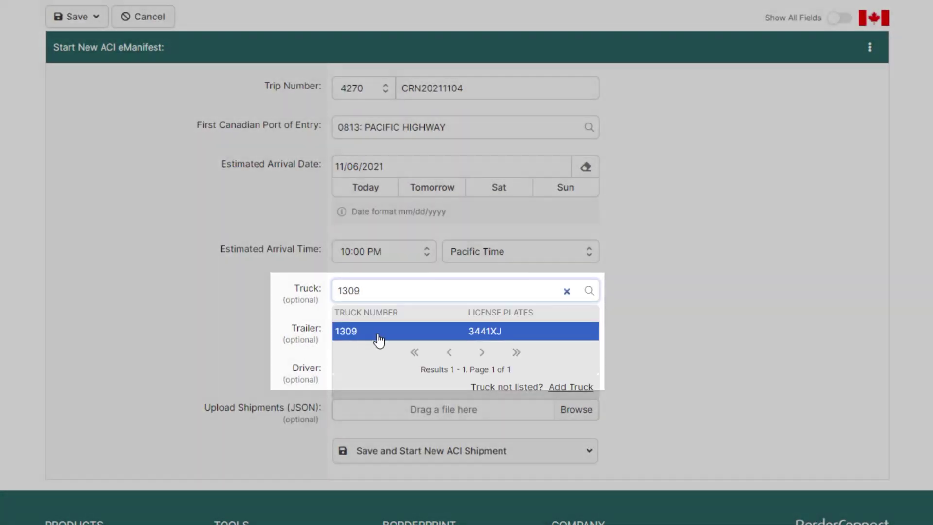
{"action": "left_click", "coordinate": [378, 336]}
{"action": "left_click", "coordinate": [379, 396]}
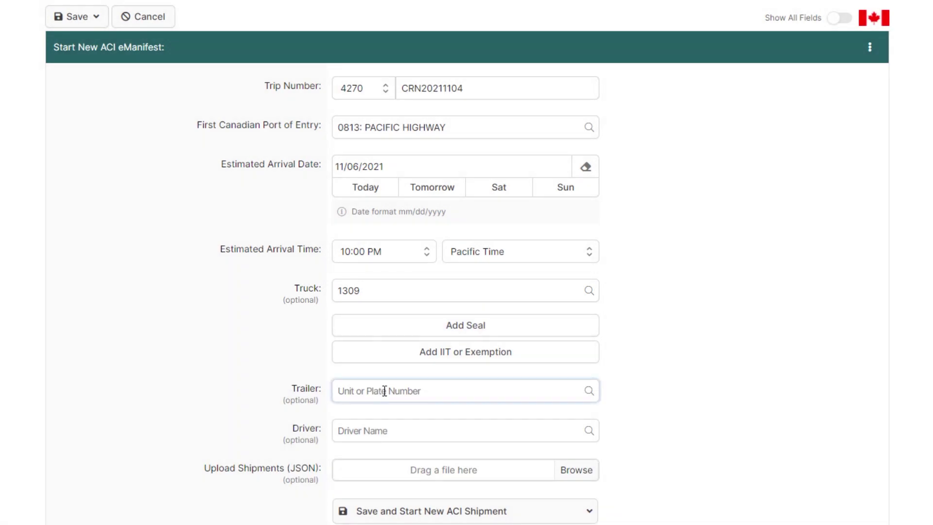
{"action": "type", "text": "207"}
{"action": "left_click", "coordinate": [415, 317]}
{"action": "scroll", "coordinate": [416, 246], "scroll_direction": "down", "scroll_amount": 2}
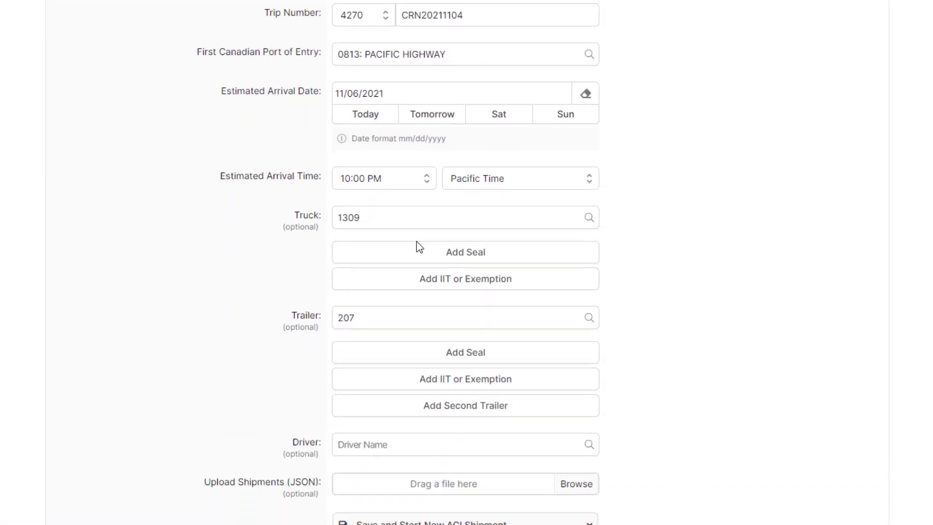
{"action": "left_click", "coordinate": [432, 443]}
{"action": "type", "text": "CHAD"}
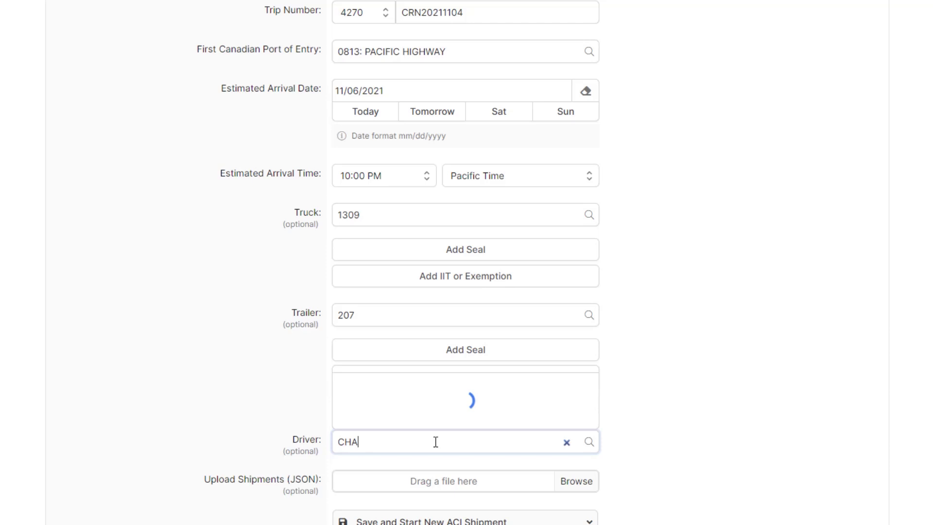
{"action": "left_click", "coordinate": [457, 364]}
{"action": "scroll", "coordinate": [457, 364], "scroll_direction": "down", "scroll_amount": 3}
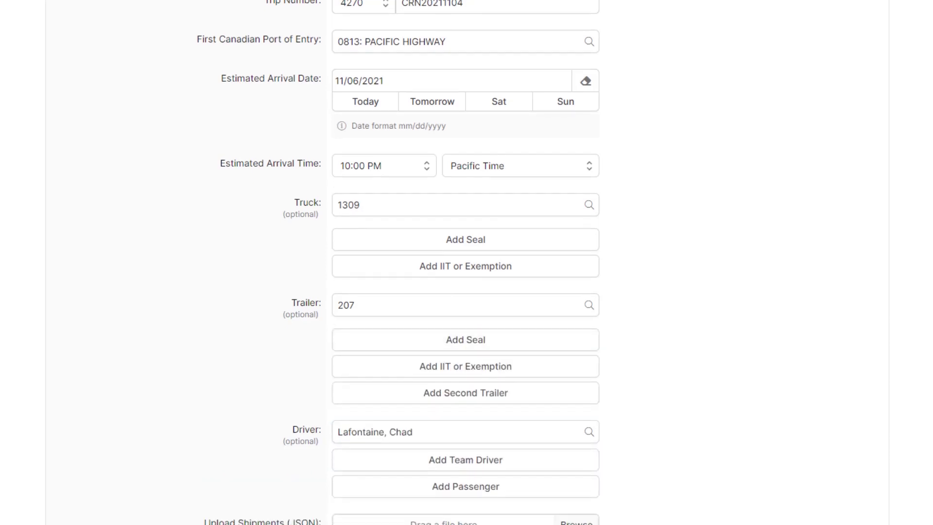
Replace trailer 207 with new trailer 995, plate 1234ABC, British Columbia
{"action": "left_click", "coordinate": [369, 188]}
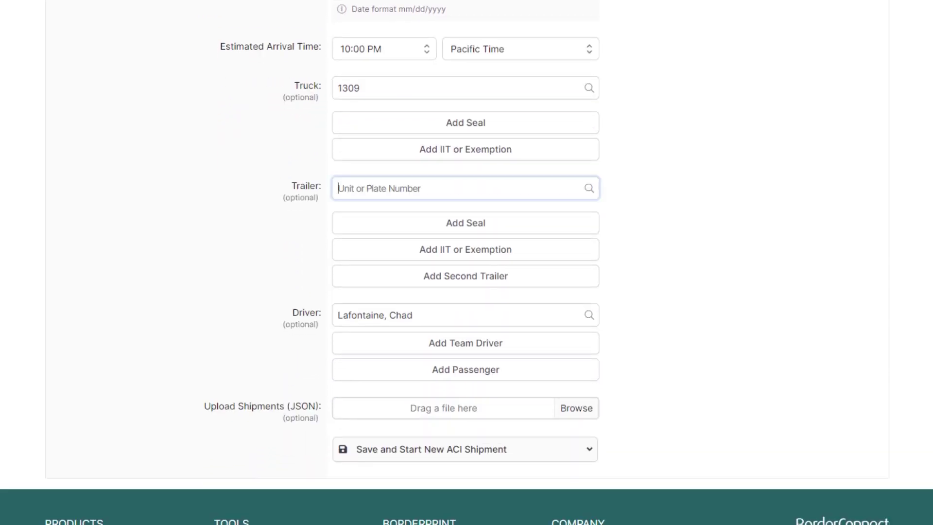
{"action": "type", "text": "995"}
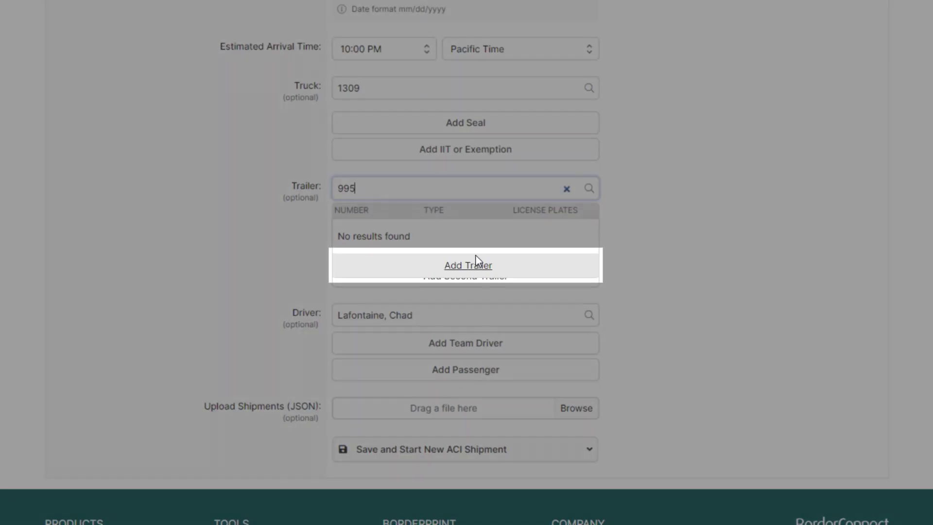
{"action": "left_click", "coordinate": [475, 262]}
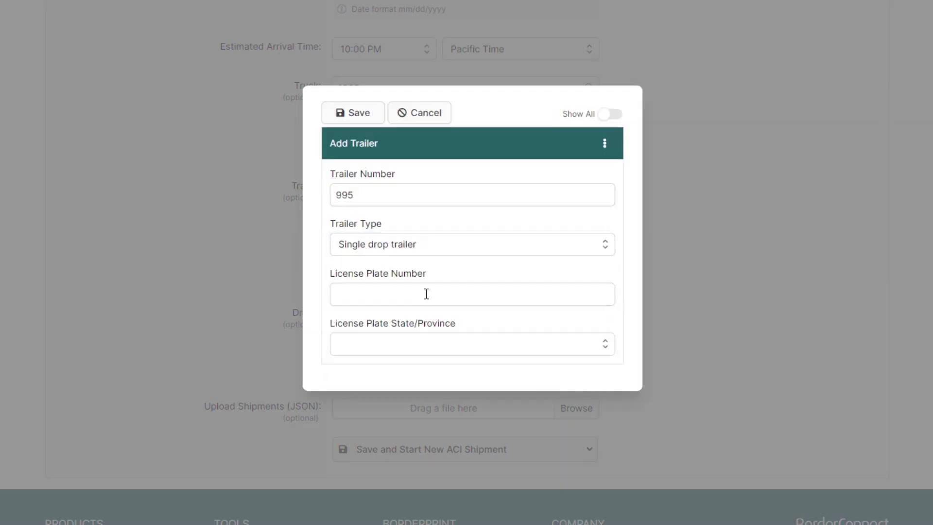
{"action": "left_click", "coordinate": [424, 294]}
{"action": "type", "text": "1234ABC"}
{"action": "left_click", "coordinate": [402, 343]}
{"action": "type", "text": "BRITI"}
{"action": "left_click", "coordinate": [405, 321]}
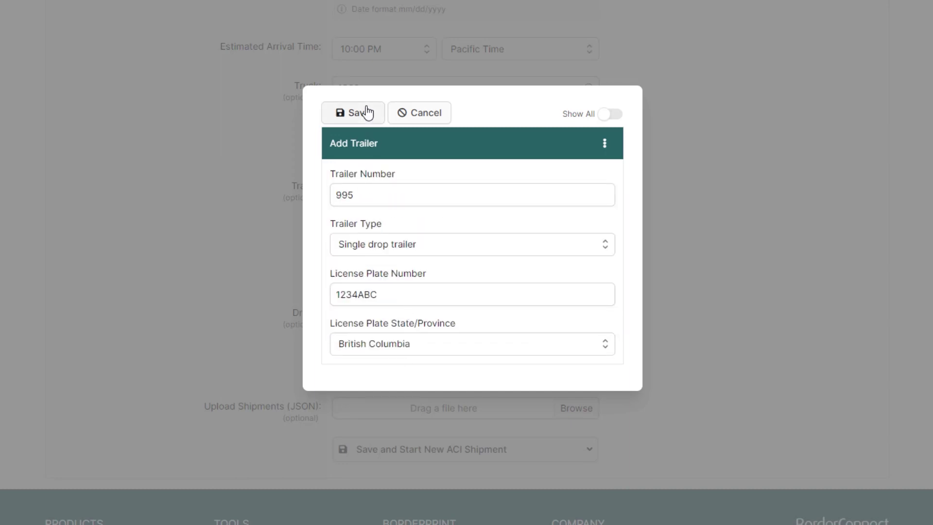
{"action": "left_click", "coordinate": [340, 112]}
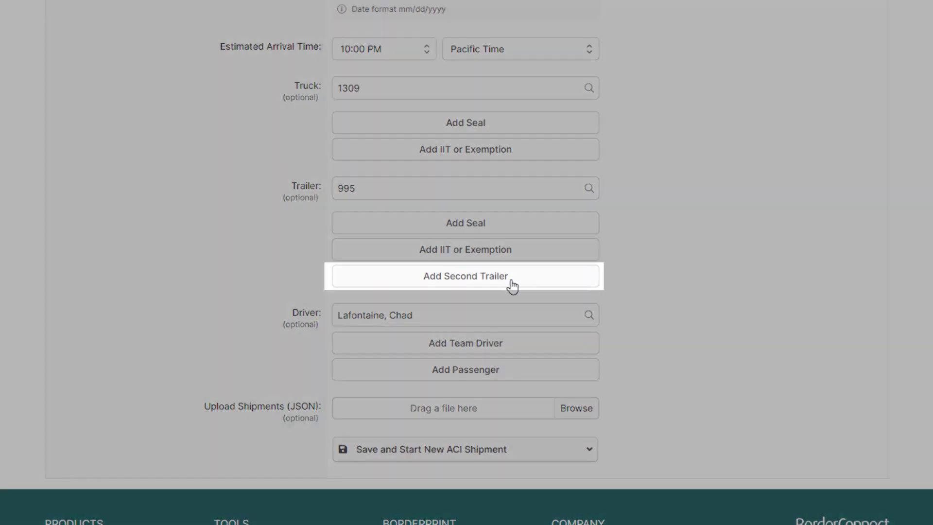
Add trailer 207 as a second trailer with an IIT exemption
{"action": "left_click", "coordinate": [509, 284]}
{"action": "type", "text": "207"}
{"action": "left_click", "coordinate": [478, 218]}
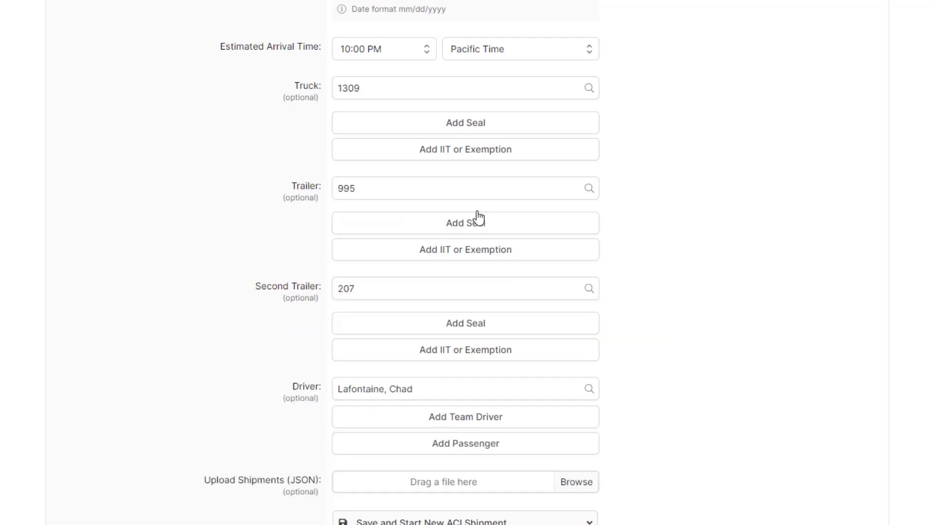
{"action": "left_click", "coordinate": [454, 353]}
{"action": "left_click", "coordinate": [454, 370]}
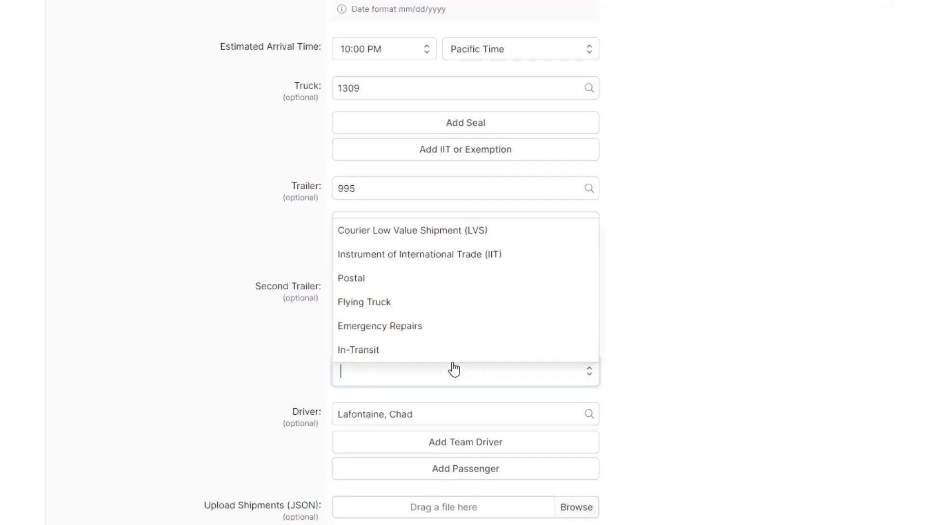
{"action": "left_click", "coordinate": [446, 266]}
Add seals 12345RF and 12345ED to the second trailer
{"action": "left_click", "coordinate": [495, 323]}
{"action": "type", "text": "12345RF"}
{"action": "left_click", "coordinate": [408, 358]}
{"action": "type", "text": "12345ED"}
Add a team driver to the trip from the driver lookup
{"action": "scroll", "coordinate": [472, 303], "scroll_direction": "down", "scroll_amount": 4}
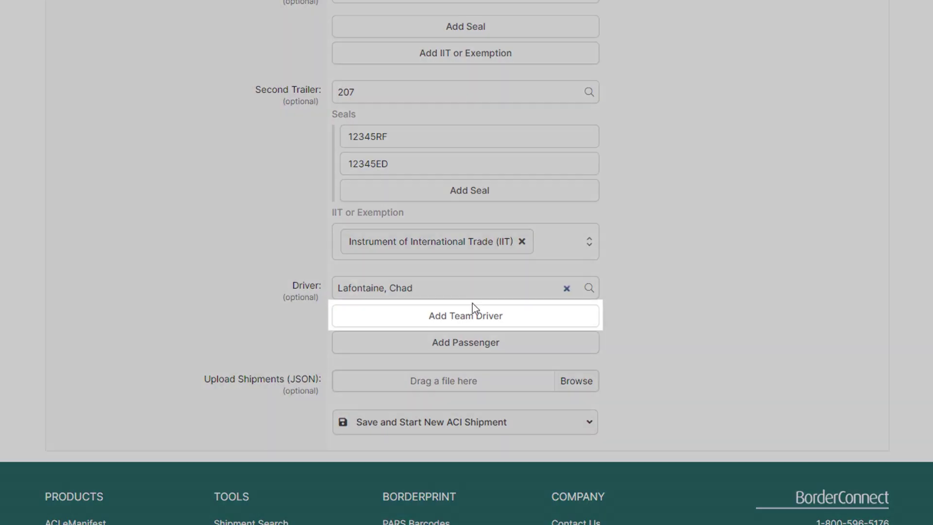
{"action": "left_click", "coordinate": [472, 307]}
{"action": "type", "text": "C"}
{"action": "left_click", "coordinate": [413, 219]}
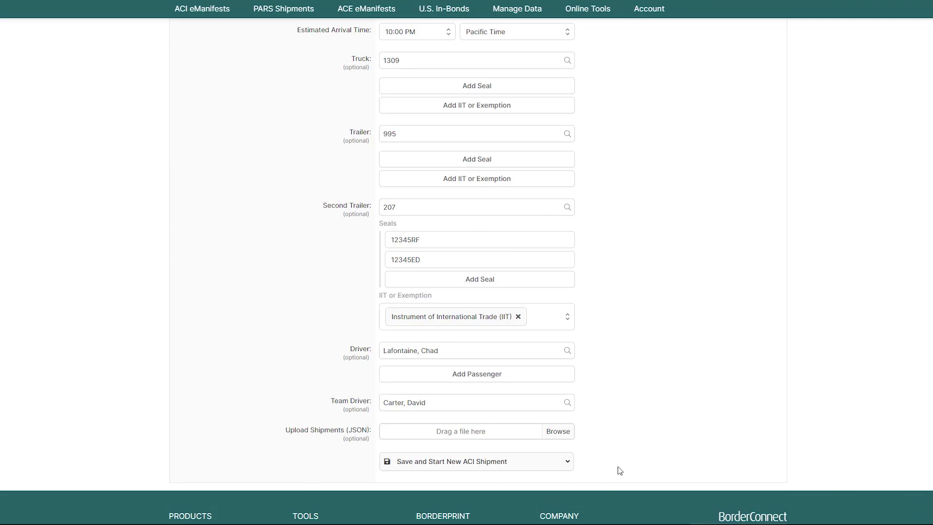
Choose Save and Start New ACI Shipment from the Save dropdown
{"action": "left_click", "coordinate": [525, 464]}
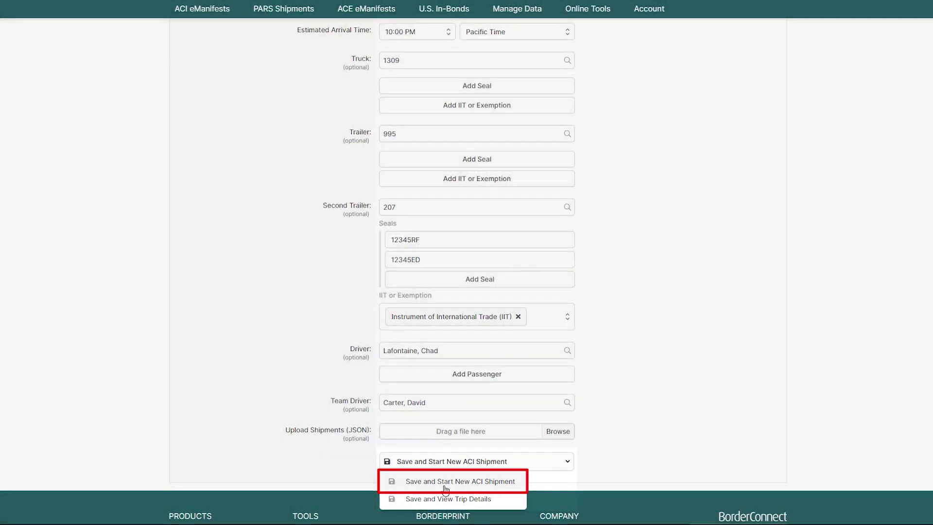
{"action": "left_click", "coordinate": [445, 482]}
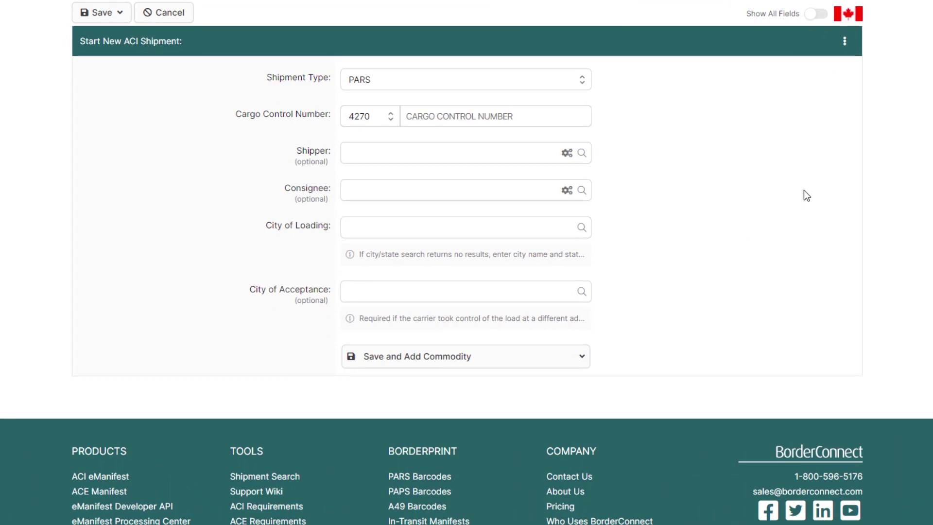
Set shipment type PARS with cargo control number PARS000987 under carrier code 4270
{"action": "left_click", "coordinate": [563, 91]}
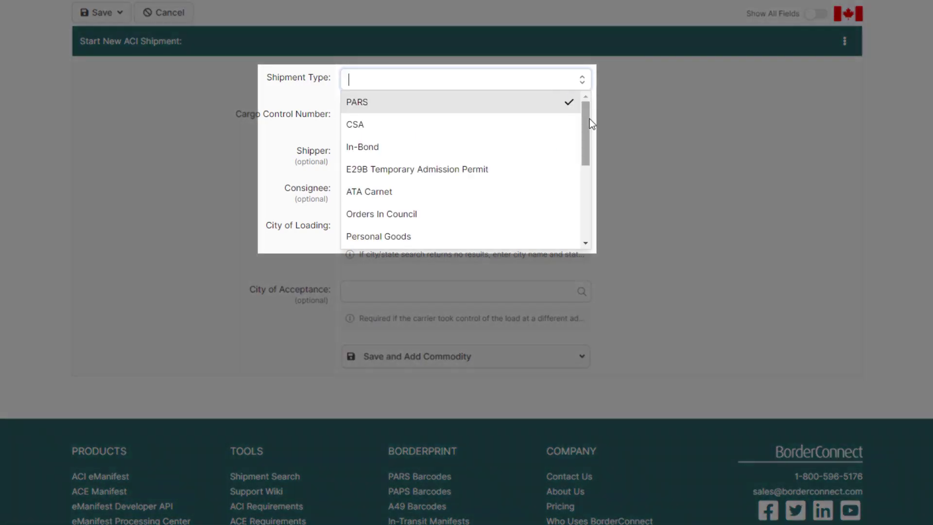
{"action": "mouse_move", "coordinate": [590, 118]}
{"action": "left_mouse_down"}
{"action": "mouse_move", "coordinate": [588, 197]}
{"action": "mouse_move", "coordinate": [590, 107]}
{"action": "left_mouse_up"}
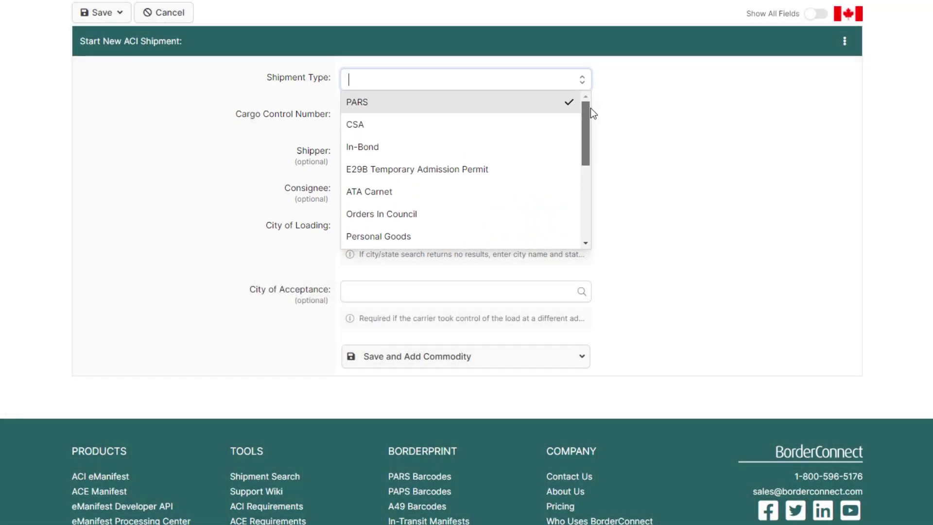
{"action": "left_click", "coordinate": [470, 101]}
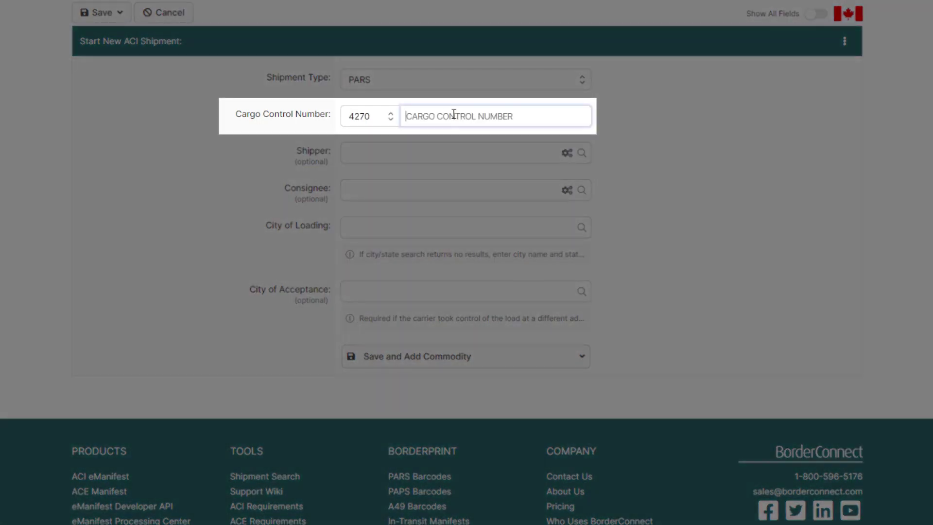
{"action": "type", "text": "PARS000"}
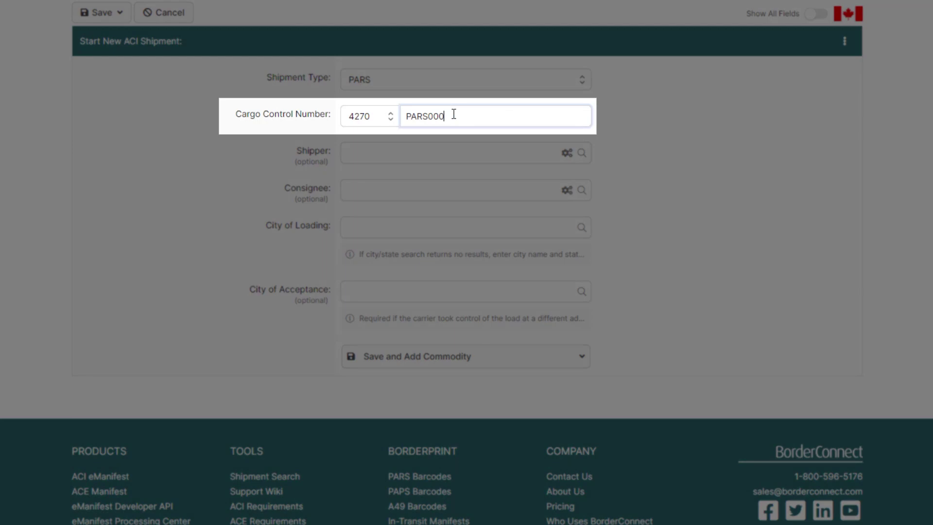
{"action": "type", "text": "967"}
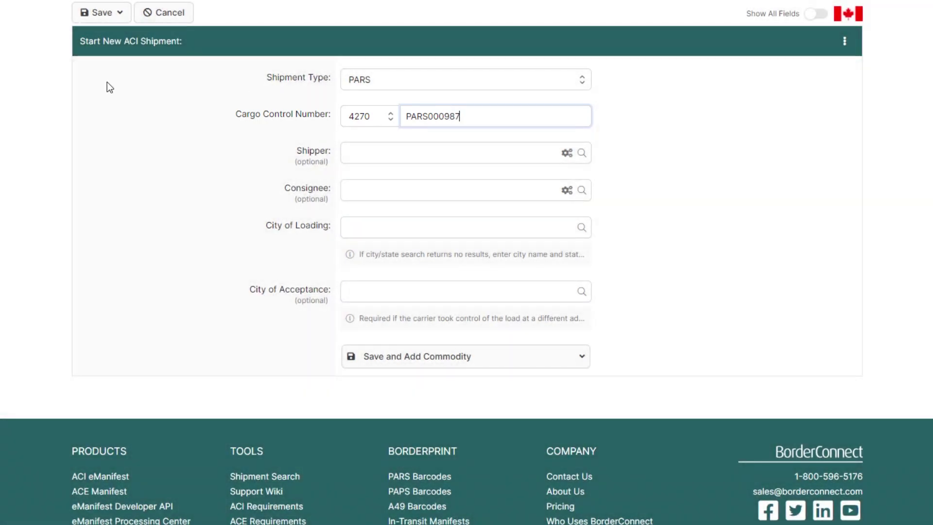
{"action": "left_click", "coordinate": [359, 117]}
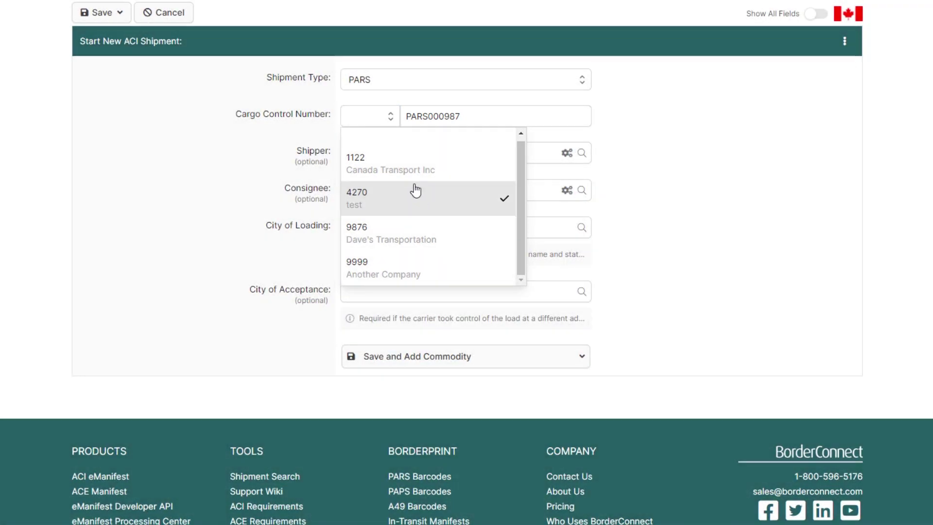
{"action": "left_click", "coordinate": [415, 190]}
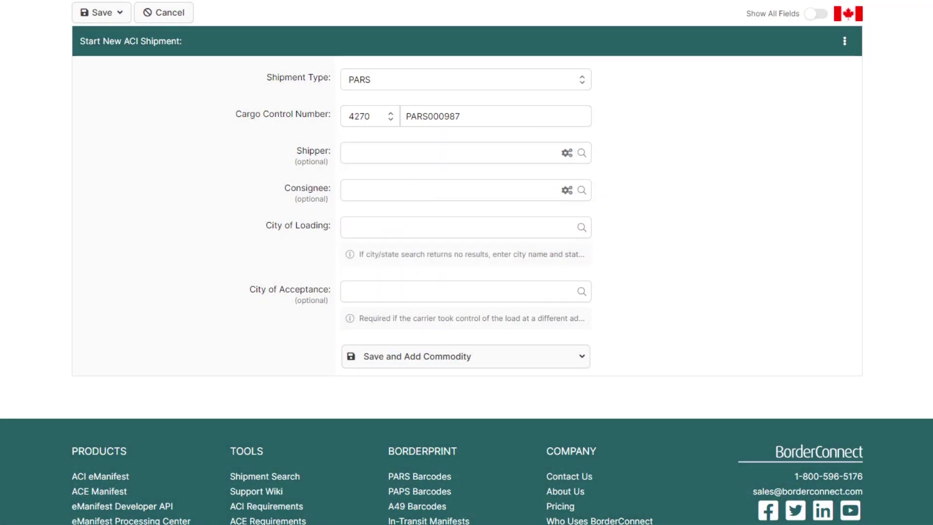
Choose Amazon as shipper and Yen Brothers Food Service as consignee
{"action": "left_click", "coordinate": [380, 150]}
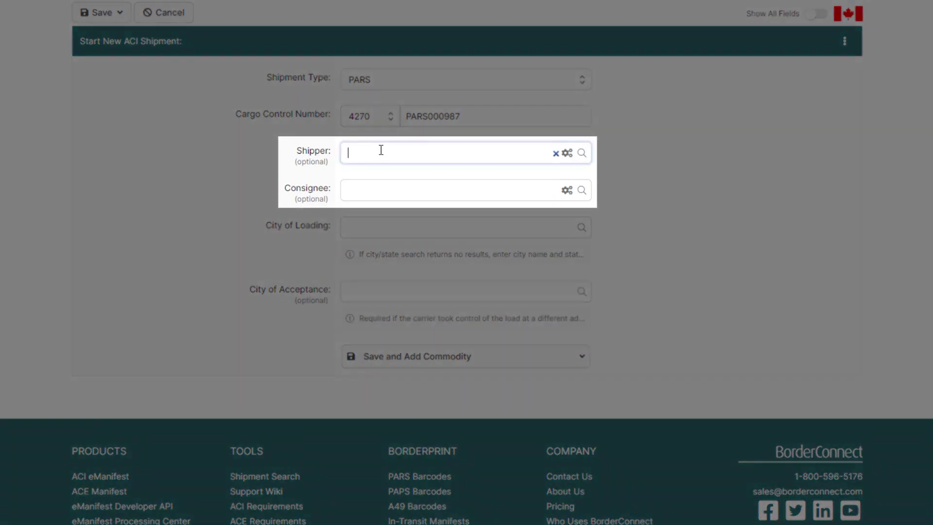
{"action": "type", "text": "AMAZON"}
{"action": "key", "text": "BackSpace"}
{"action": "key", "text": "BackSpace"}
{"action": "key", "text": "BackSpace"}
{"action": "key", "text": "BackSpace"}
{"action": "key", "text": "BackSpace"}
{"action": "key", "text": "BackSpace"}
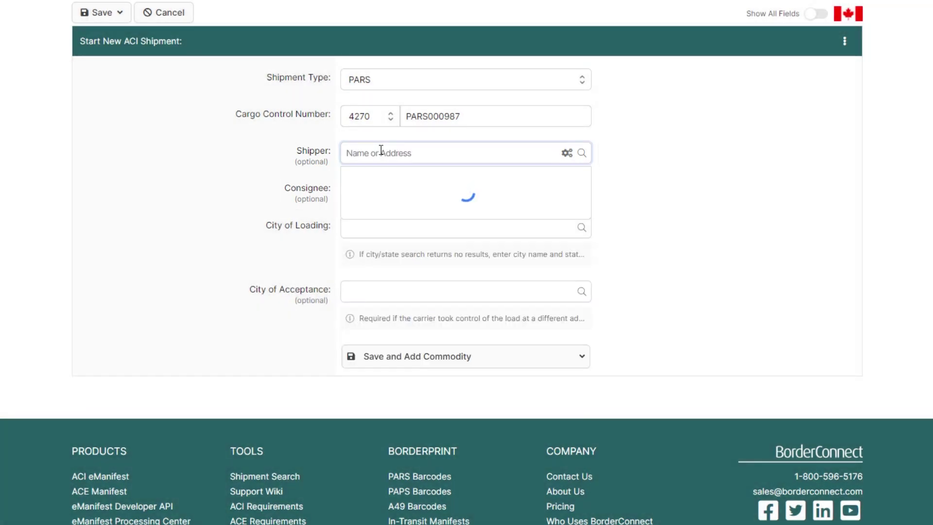
{"action": "type", "text": "7280 ALUM"}
{"action": "left_click", "coordinate": [406, 204]}
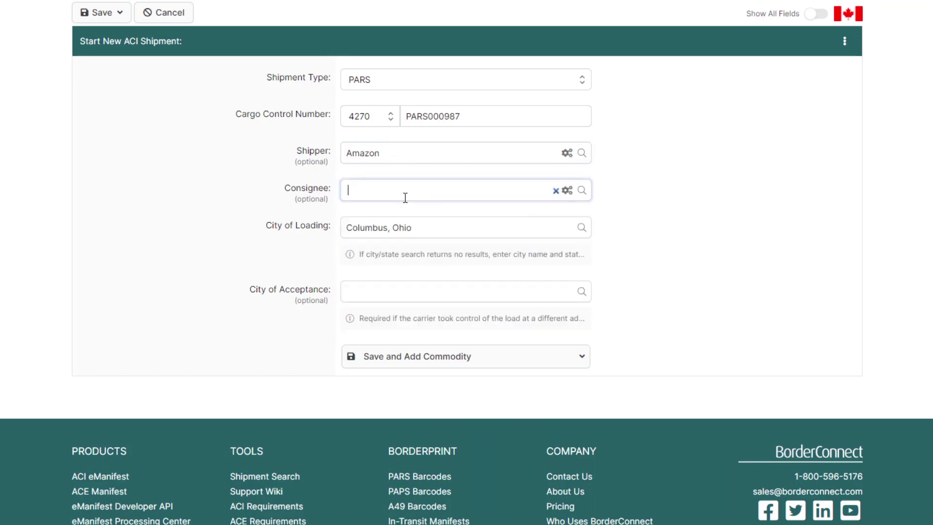
{"action": "type", "text": "YE"}
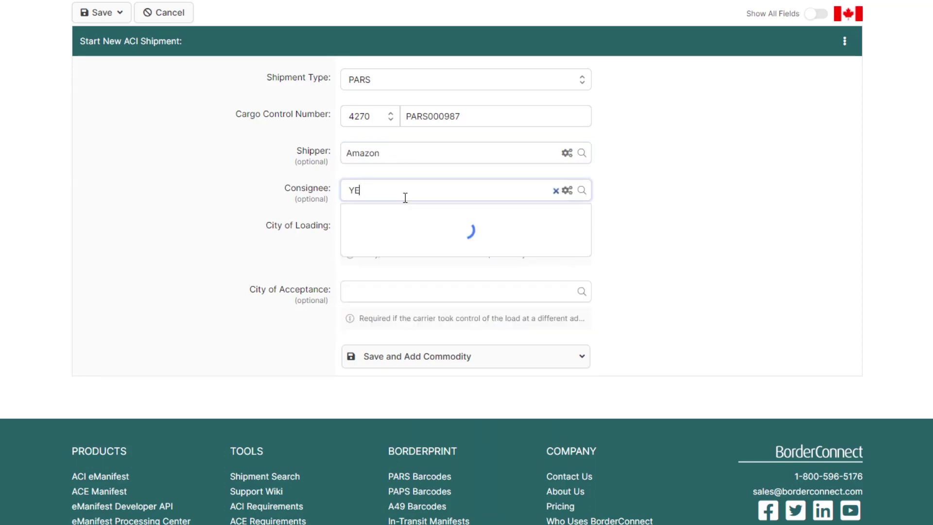
{"action": "type", "text": "N BROTHERS"}
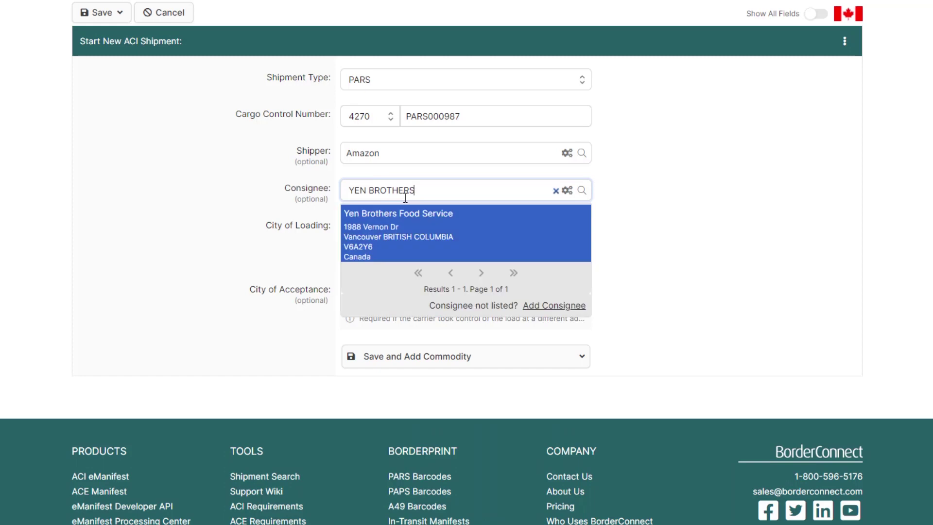
{"action": "left_click", "coordinate": [426, 251]}
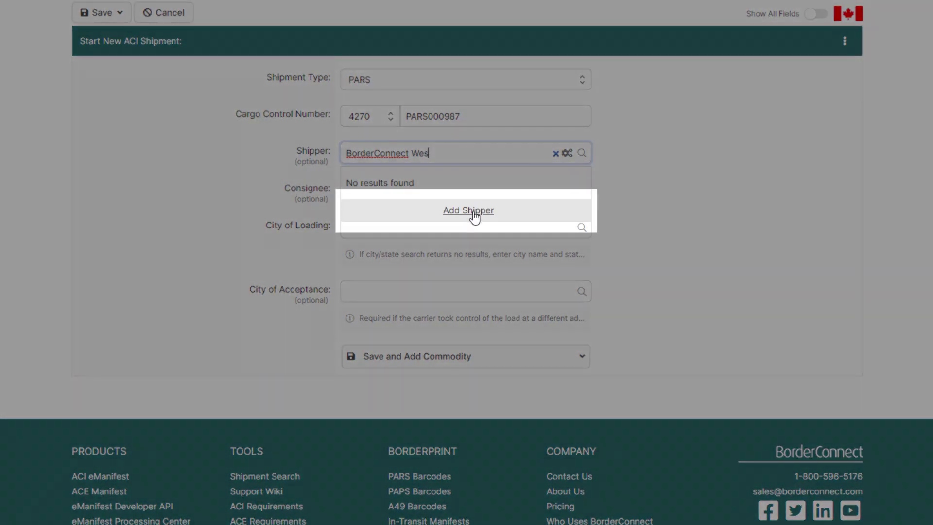
Create shipper BorderConnect West at 1234 Fake Street, San Francisco, California
{"action": "left_click", "coordinate": [474, 213]}
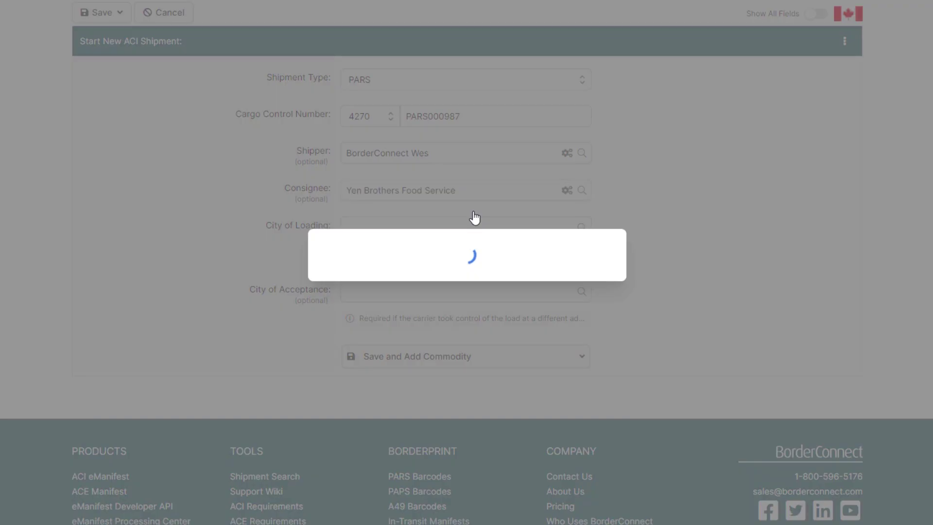
{"action": "type", "text": "t West"}
{"action": "key", "text": "Tab"}
{"action": "type", "text": "1234 Fake Street"}
{"action": "key", "text": "Tab"}
{"action": "type", "text": "San Francisco"}
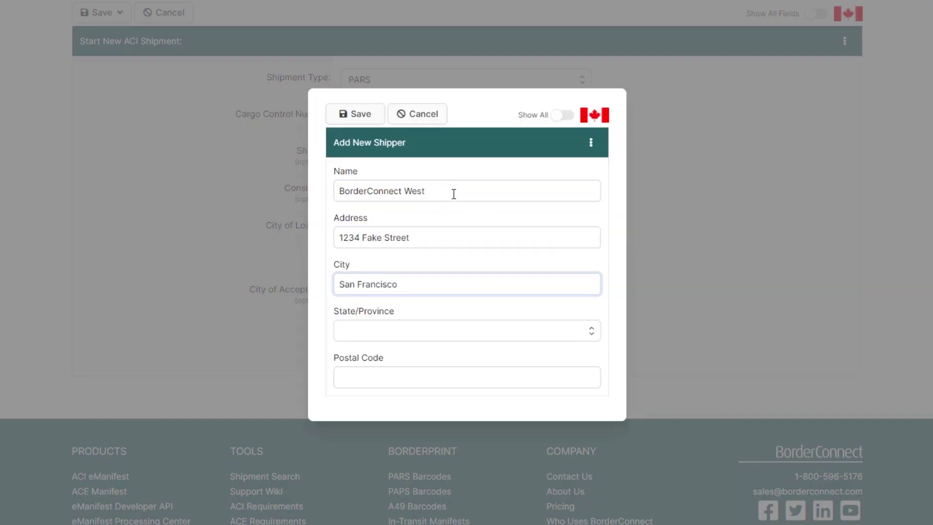
{"action": "key", "text": "Tab"}
{"action": "type", "text": "cali"}
{"action": "key", "text": "Return"}
{"action": "left_click", "coordinate": [411, 376]}
{"action": "type", "text": "94123"}
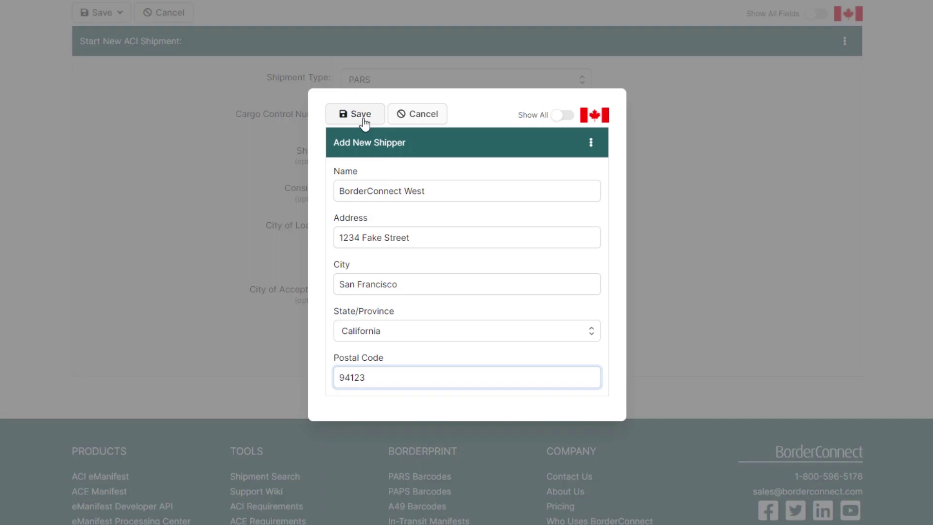
{"action": "left_click", "coordinate": [365, 123]}
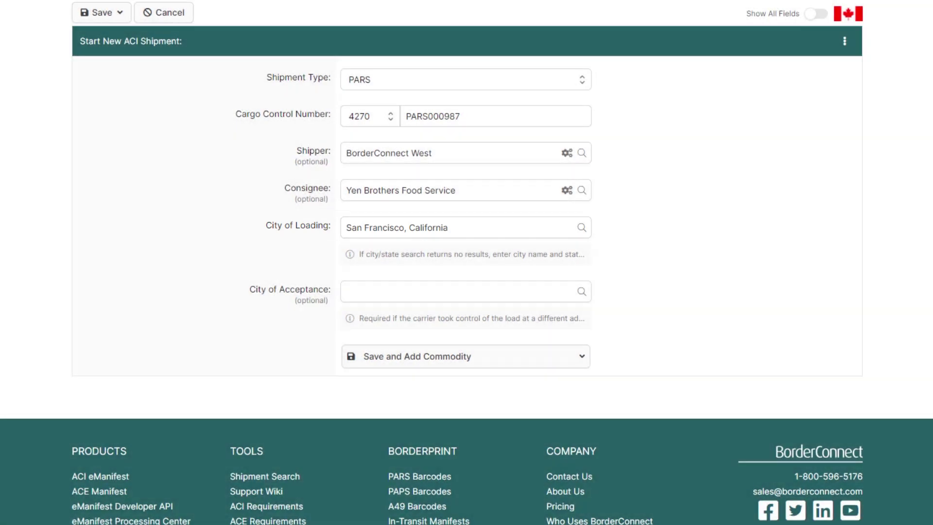
{"action": "left_click", "coordinate": [380, 292]}
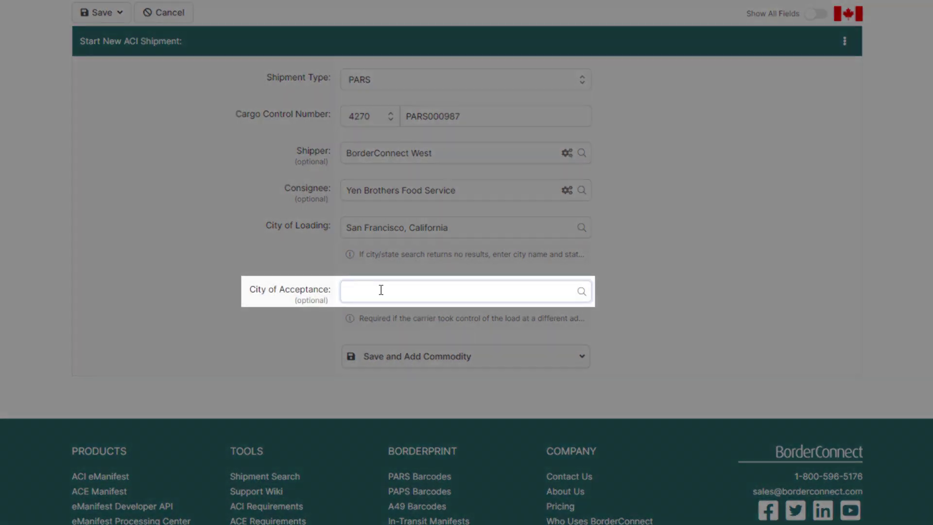
{"action": "type", "text": "seattle"}
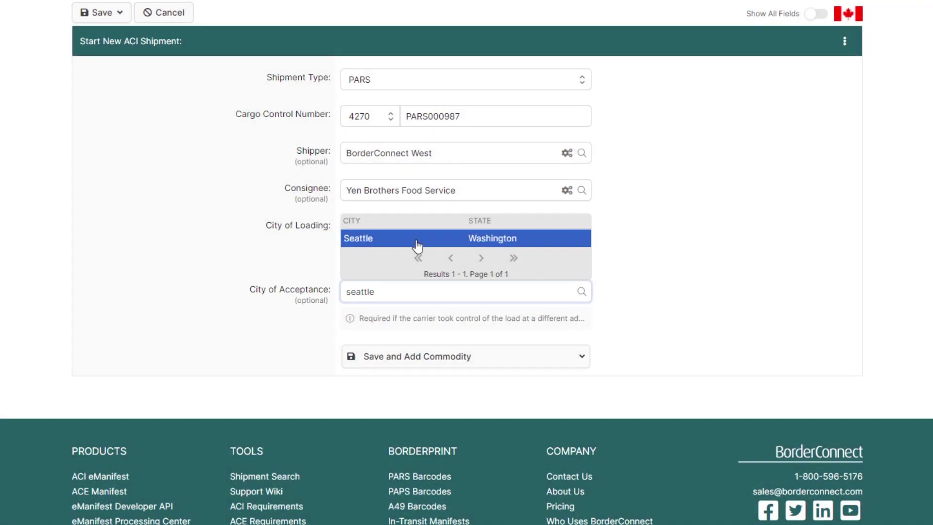
{"action": "left_click", "coordinate": [417, 239]}
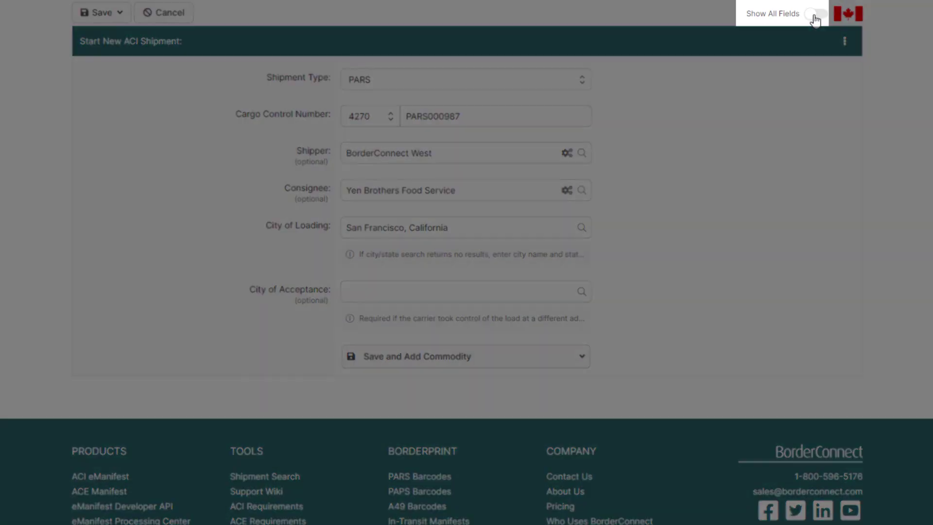
{"action": "left_click", "coordinate": [816, 14]}
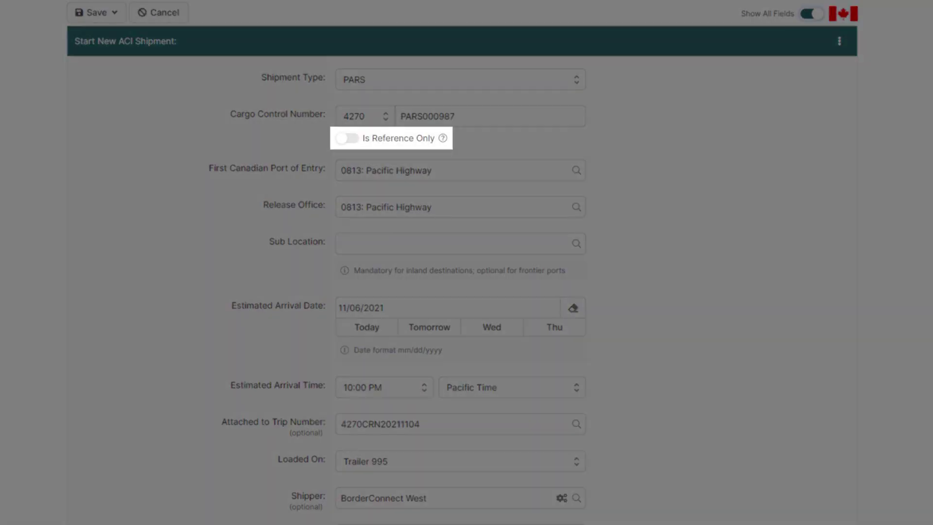
{"action": "scroll", "coordinate": [467, 262], "scroll_direction": "down", "scroll_amount": 10}
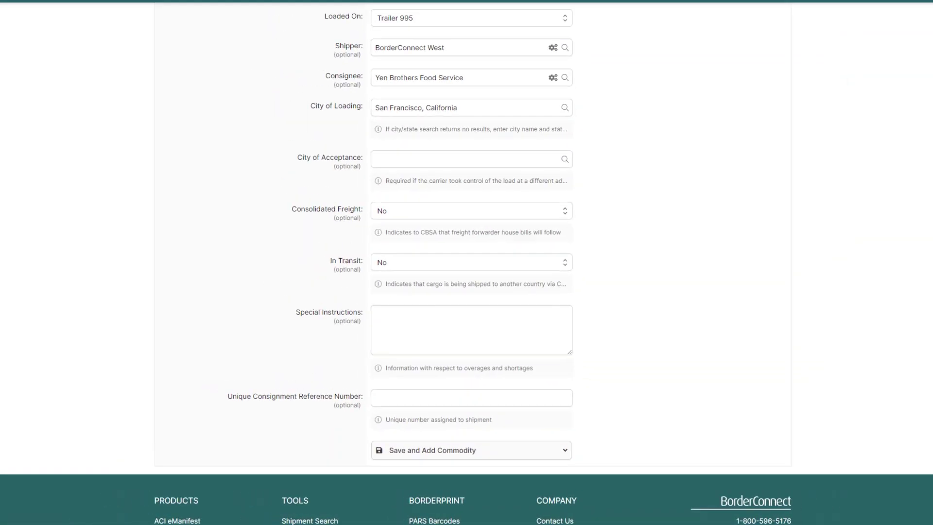
Select Antech Diagnostics as shipper and the Mississauga consignee found by searching 3575
{"action": "left_click", "coordinate": [829, 317]}
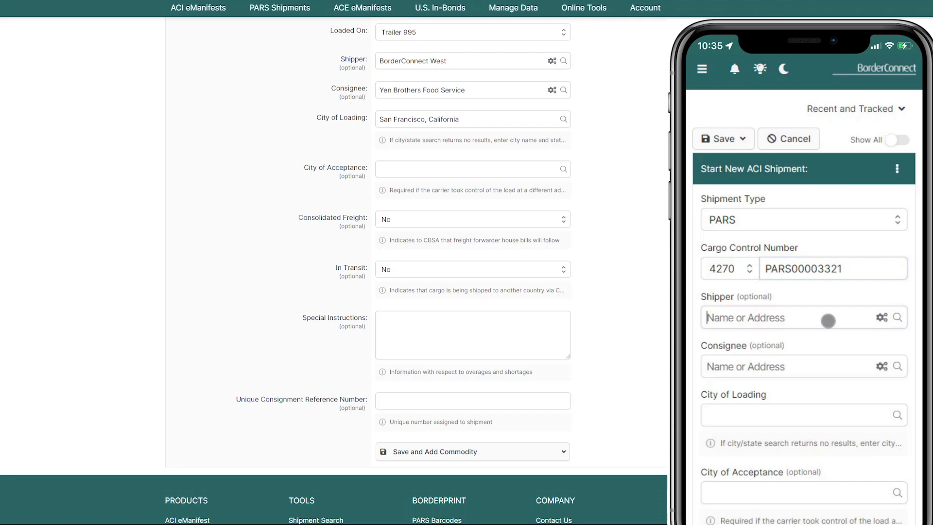
{"action": "left_click", "coordinate": [821, 259]}
{"action": "left_click", "coordinate": [821, 259]}
{"action": "left_click", "coordinate": [821, 259]}
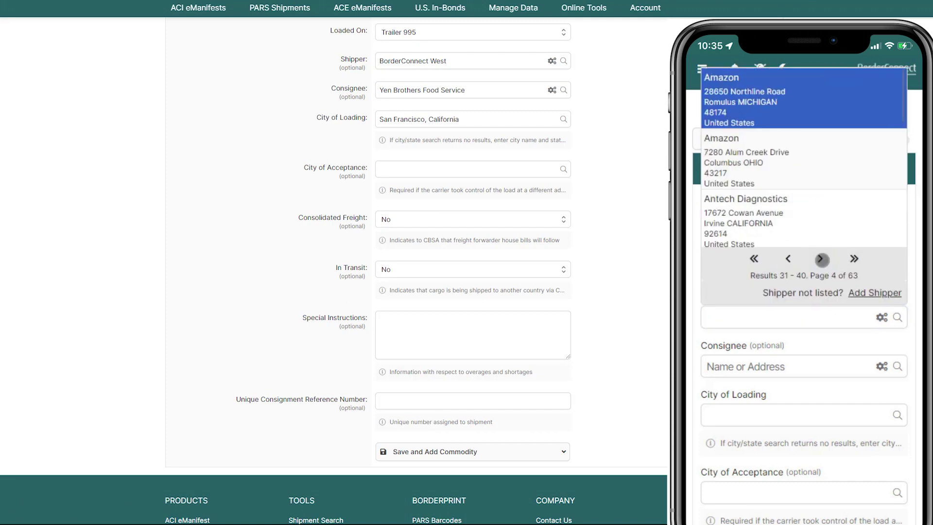
{"action": "left_click", "coordinate": [792, 235]}
{"action": "left_click", "coordinate": [785, 365]}
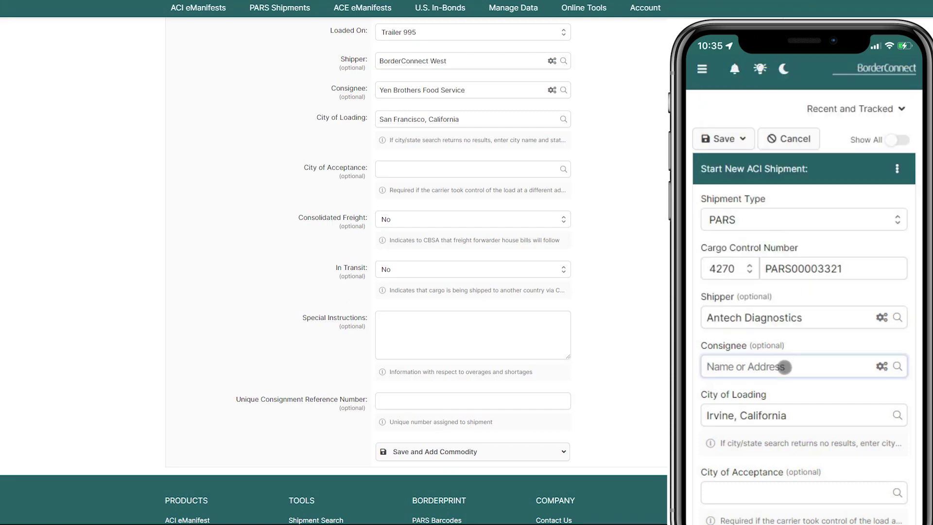
{"action": "type", "text": "3575"}
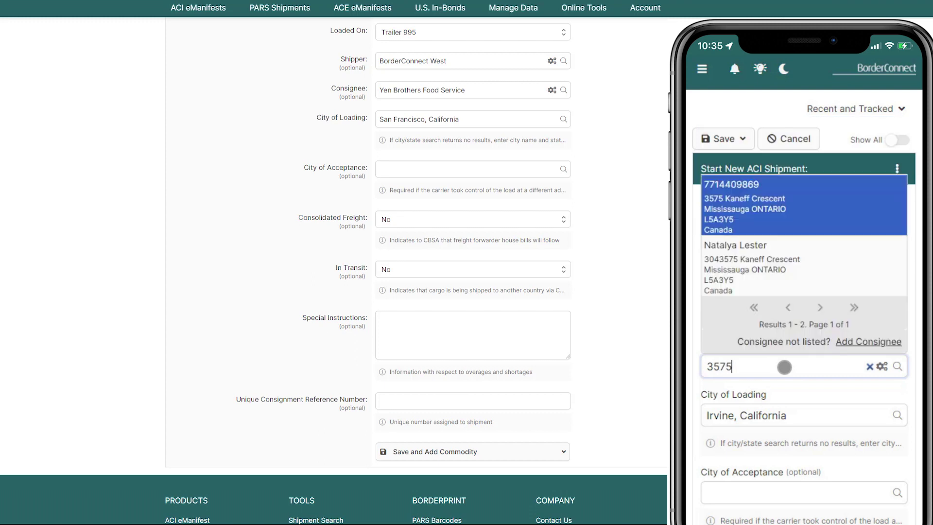
{"action": "left_click", "coordinate": [761, 205]}
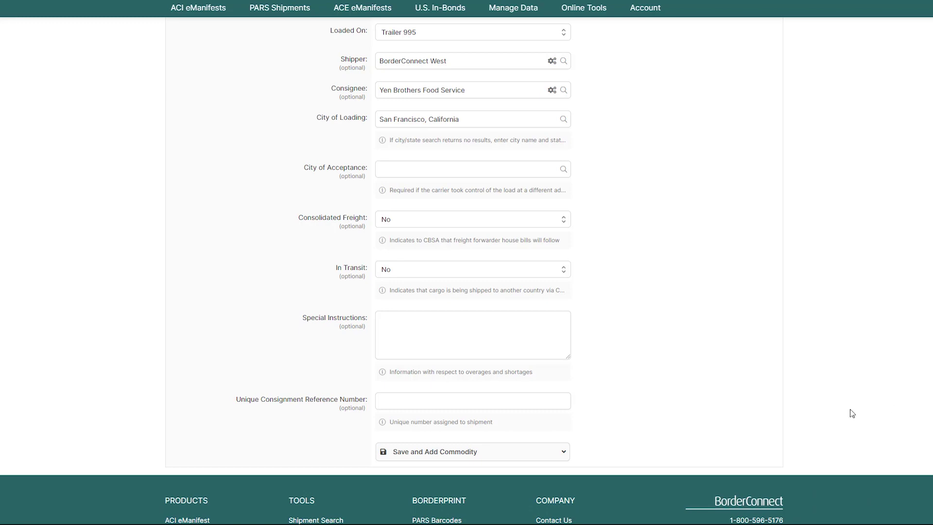
Save the shipment and enter a commodity of Forks, quantity 340 Crate
{"action": "left_click", "coordinate": [538, 448]}
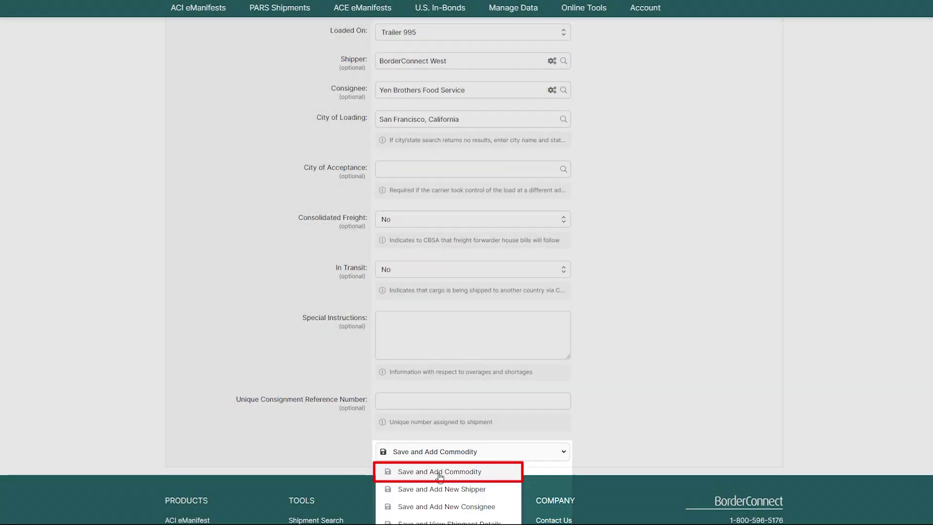
{"action": "left_click", "coordinate": [440, 473]}
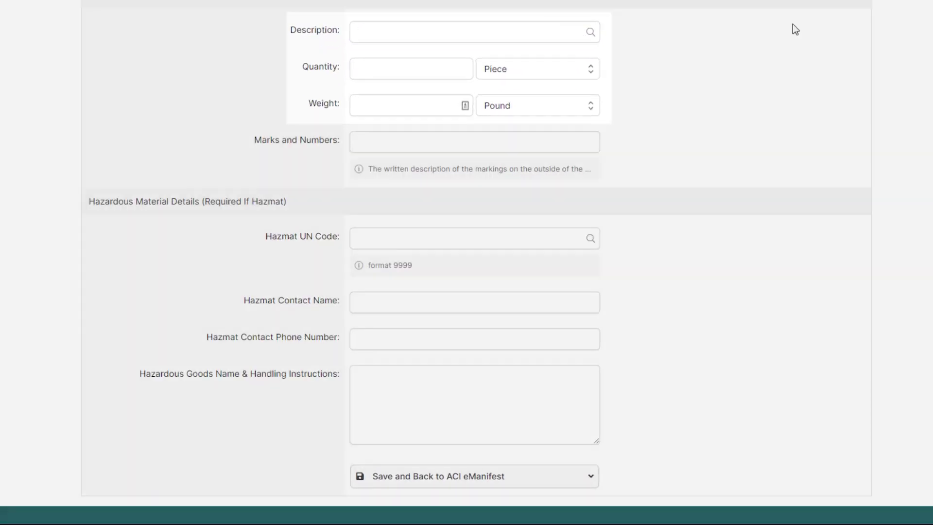
{"action": "type", "text": "Forks"}
{"action": "key", "text": "Tab"}
{"action": "type", "text": "340"}
{"action": "left_click", "coordinate": [534, 68]}
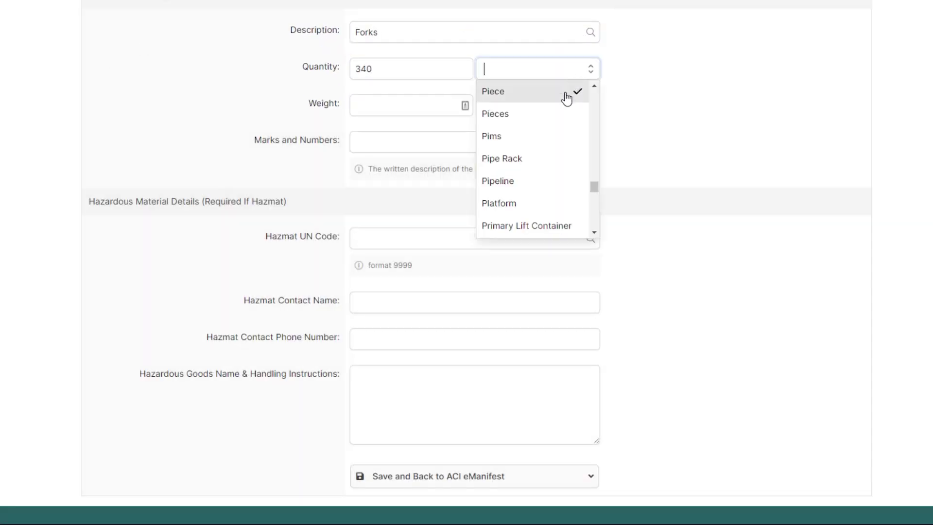
{"action": "type", "text": "Crate"}
{"action": "key", "text": "Return"}
Set the commodity weight to 12500 Kilogram
{"action": "left_click", "coordinate": [443, 97]}
{"action": "type", "text": "12500"}
{"action": "key", "text": "Tab"}
{"action": "type", "text": "Kilogram"}
{"action": "key", "text": "Return"}
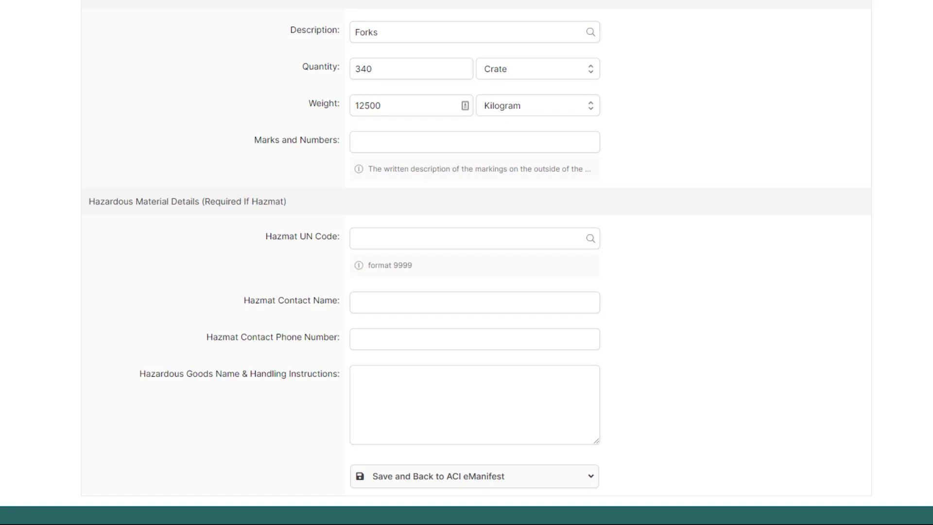
{"action": "scroll", "coordinate": [727, 449], "scroll_direction": "down", "scroll_amount": 2}
Save the commodity and return to the eManifest to see shipment 4270PARS000987 listed
{"action": "left_click", "coordinate": [493, 389]}
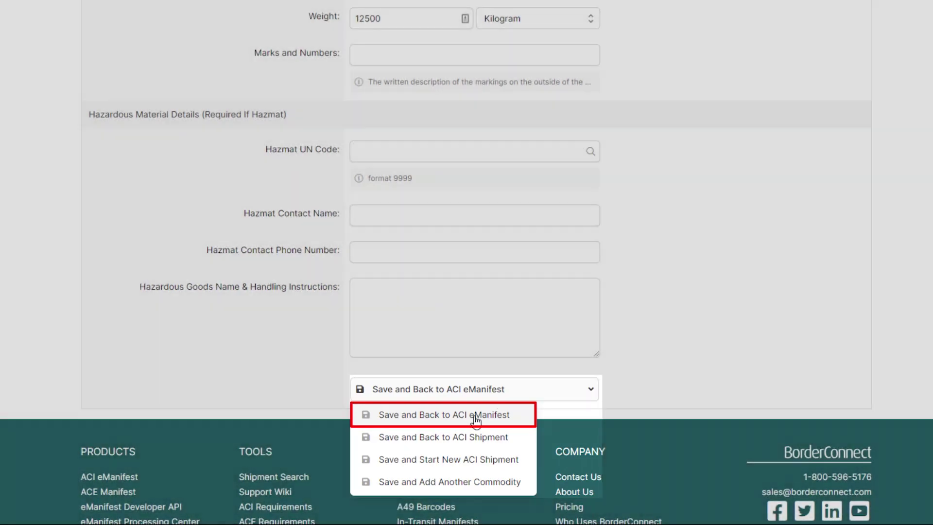
{"action": "left_click", "coordinate": [481, 414]}
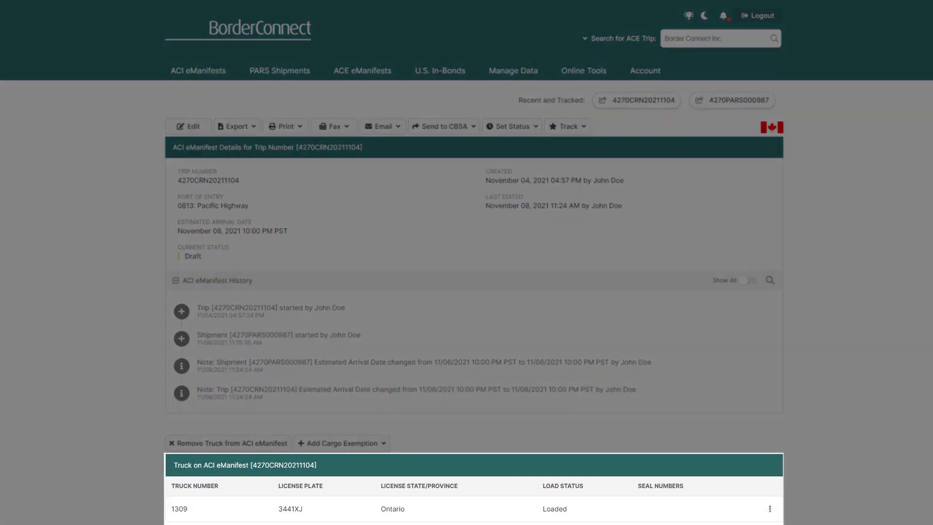
{"action": "scroll", "coordinate": [466, 291], "scroll_direction": "down", "scroll_amount": 9}
{"action": "scroll", "coordinate": [467, 291], "scroll_direction": "down", "scroll_amount": 1}
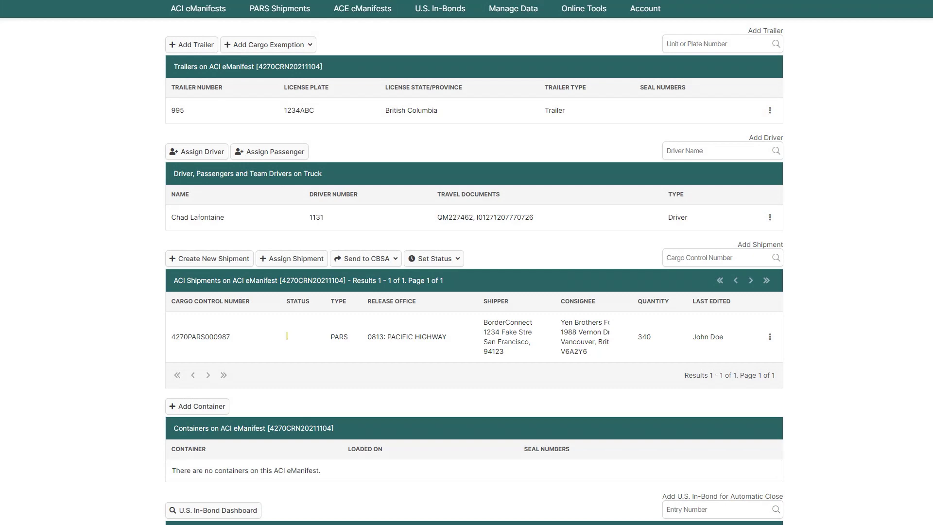
{"action": "left_click", "coordinate": [268, 45]}
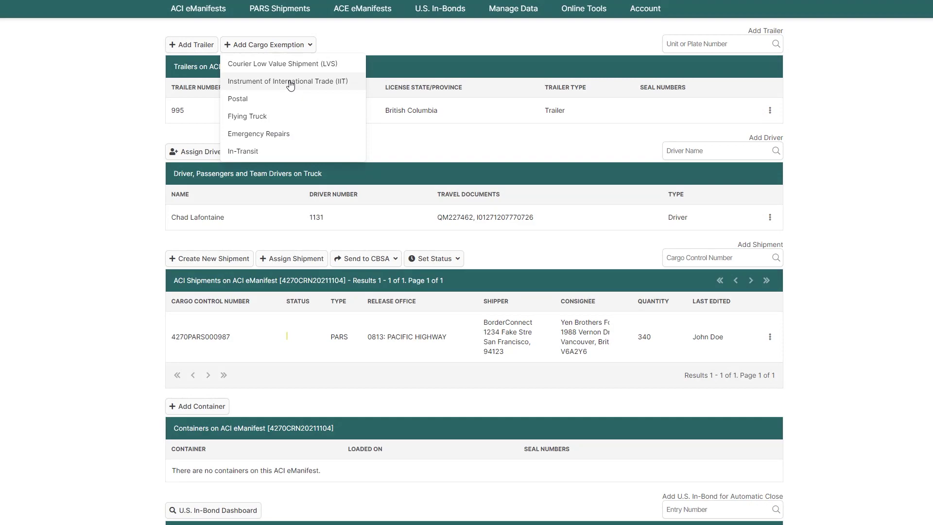
{"action": "left_click", "coordinate": [769, 111]}
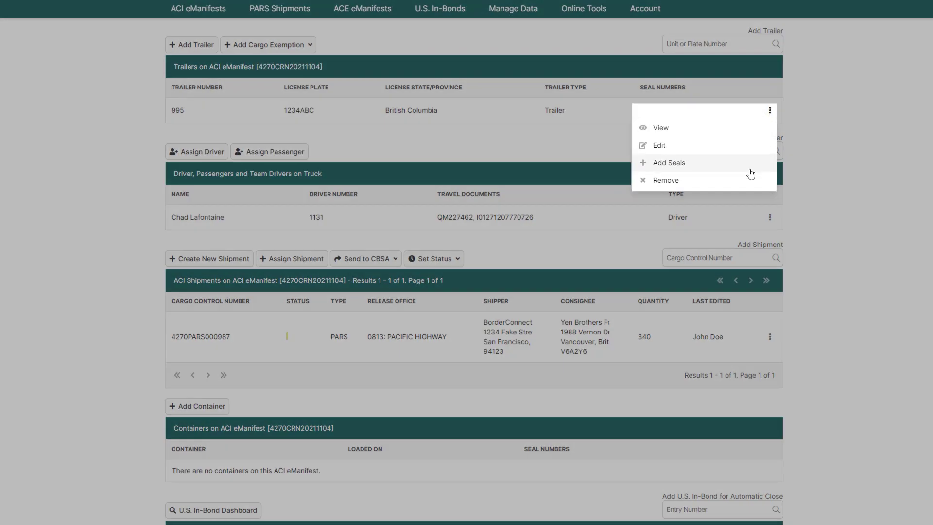
{"action": "type", "text": "falli"}
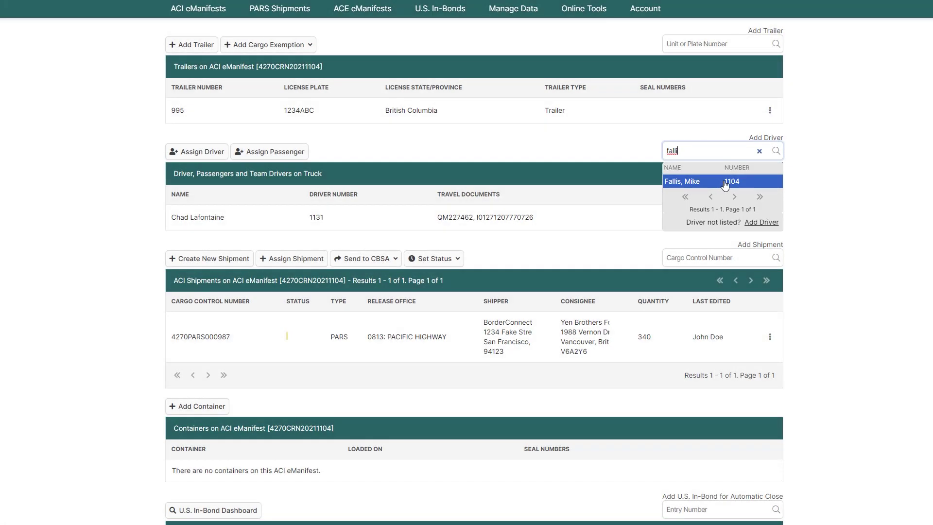
{"action": "left_click", "coordinate": [200, 411]}
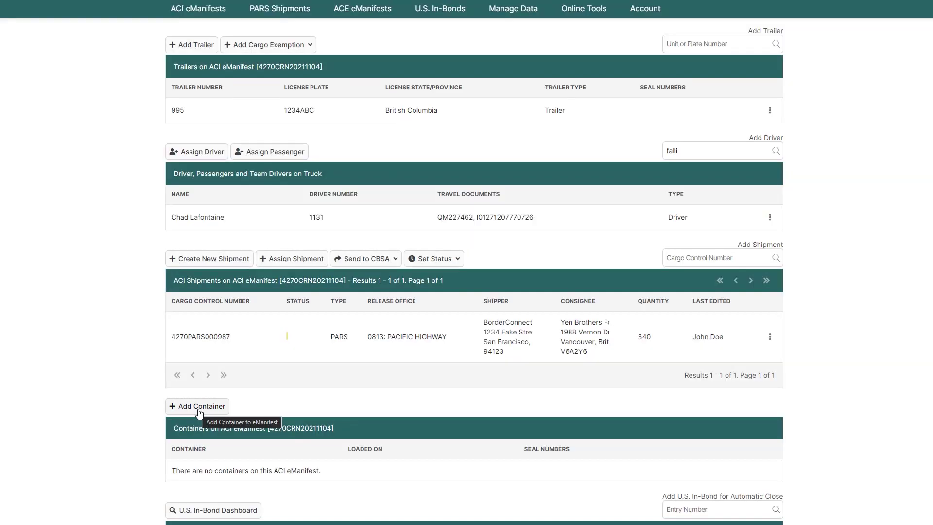
{"action": "scroll", "coordinate": [474, 272], "scroll_direction": "up", "scroll_amount": 10}
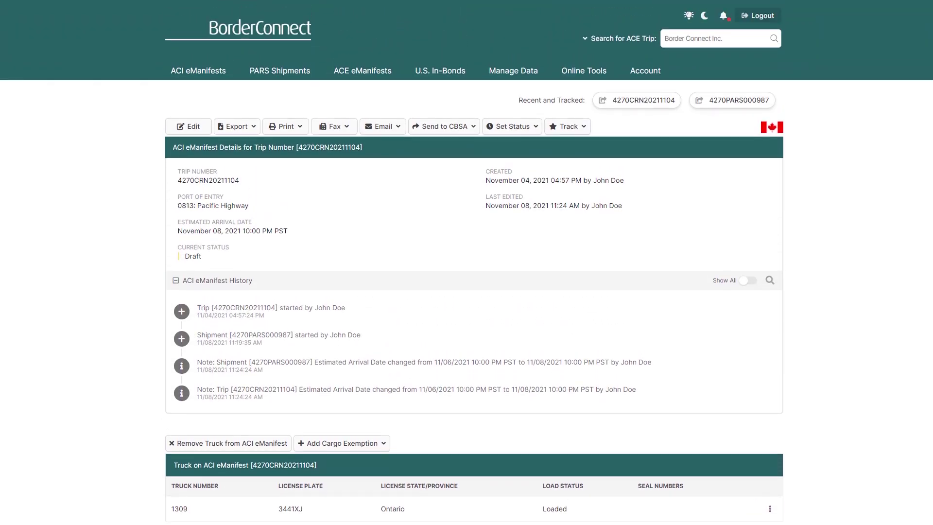
Send trip 4270CRN20211104 with its shipments to CBSA so it shows On File with CBSA
{"action": "left_click", "coordinate": [452, 126]}
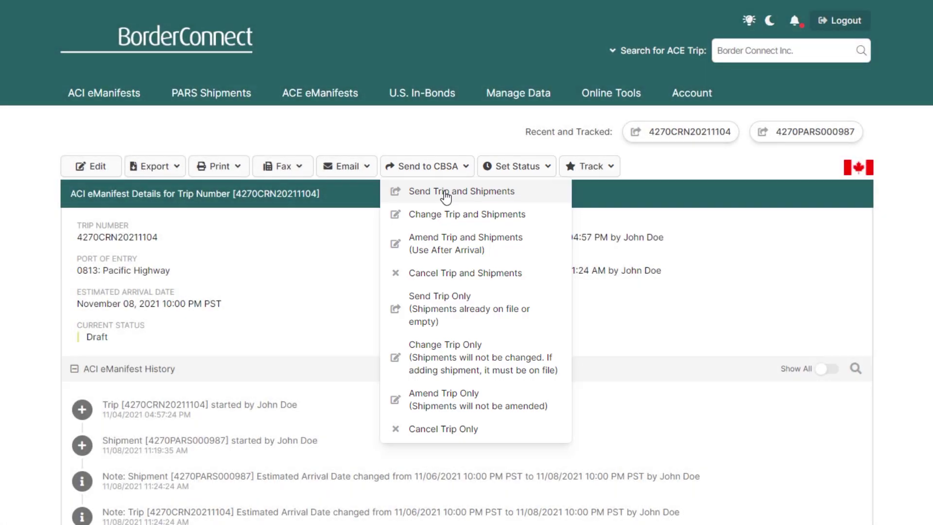
{"action": "left_click", "coordinate": [446, 192]}
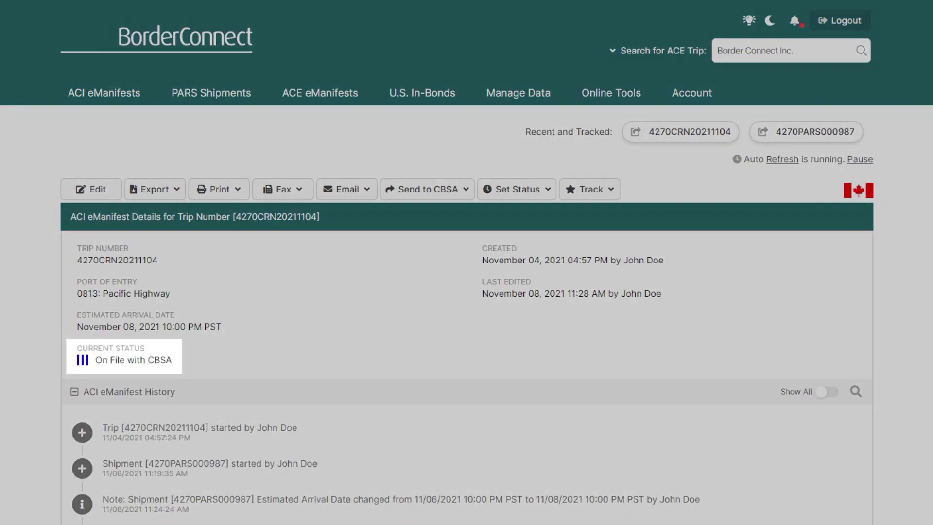